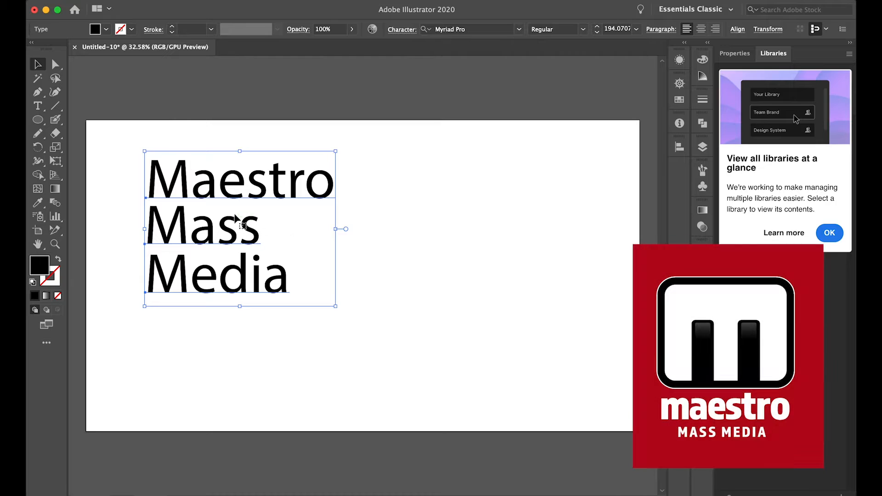
Step: Delete the three text lines reading Maestro, Mass and Media
drag(134, 131, 252, 324)
key(Delete)
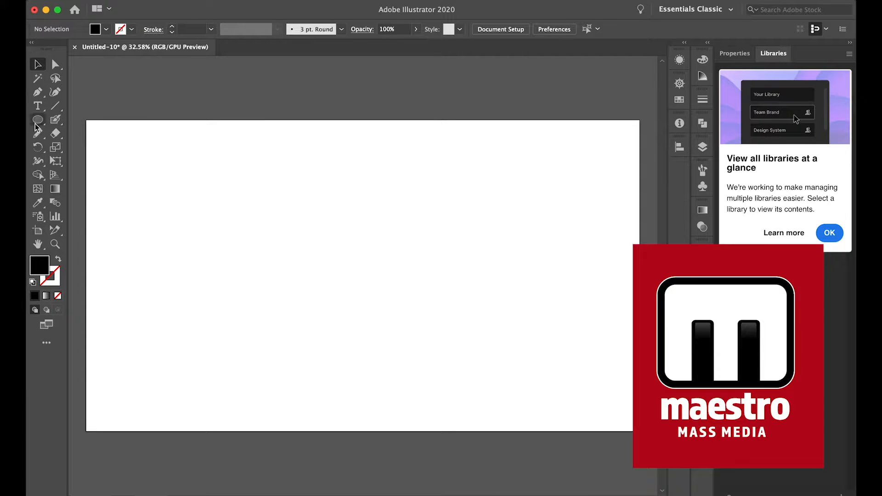
Step: Make Rounded Rectangle the current shape tool, and shrink the Maestro, Mass and Media text lines into the artboard's lower area
drag(37, 119, 111, 139)
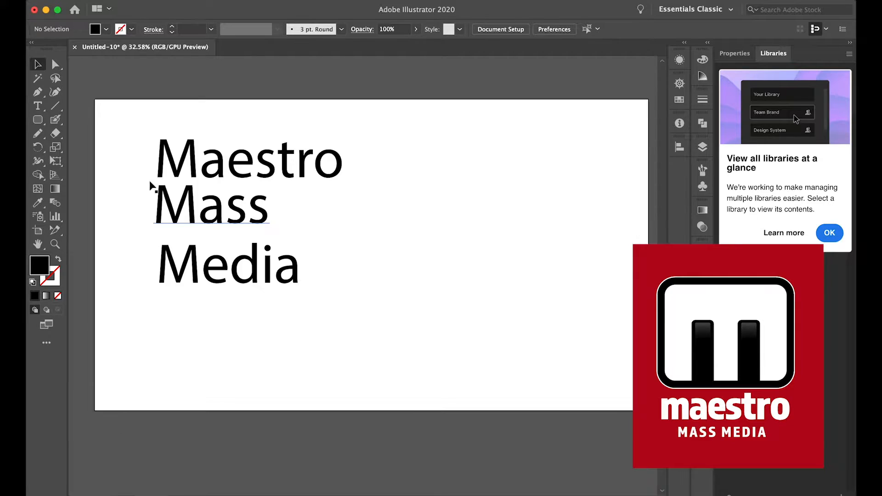
drag(150, 187, 357, 340)
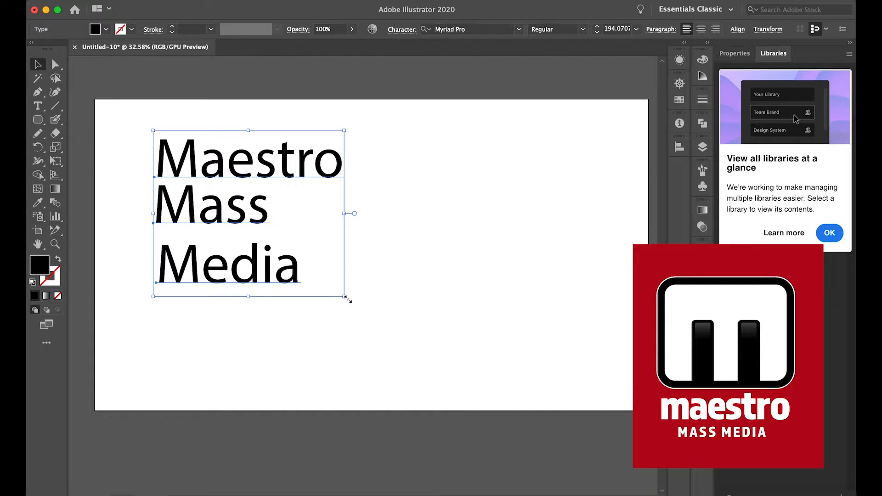
drag(345, 298, 247, 213)
drag(182, 189, 196, 361)
click(307, 327)
Step: Draw a large black rounded rectangle above the Maestro Mass Media text
click(38, 120)
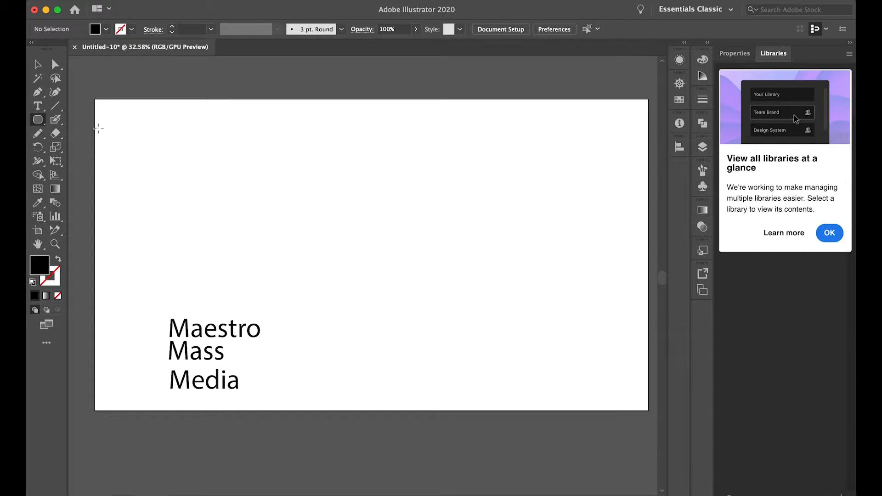
drag(135, 138, 309, 275)
click(37, 65)
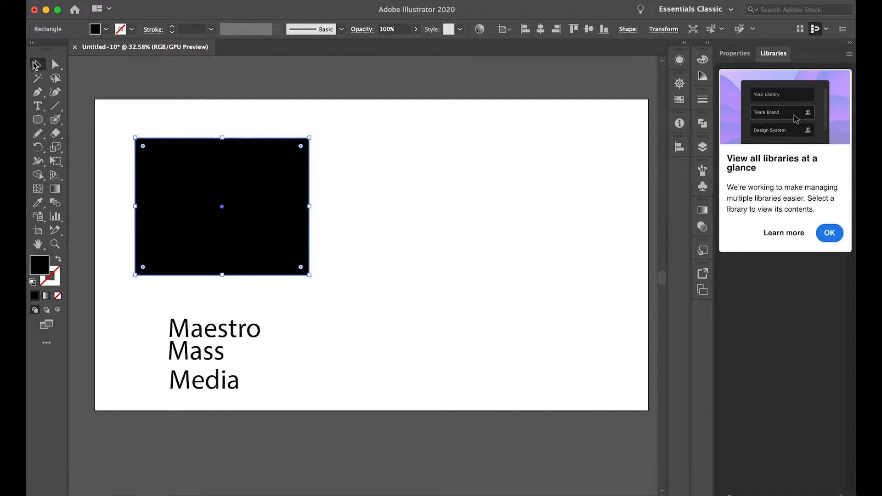
click(160, 104)
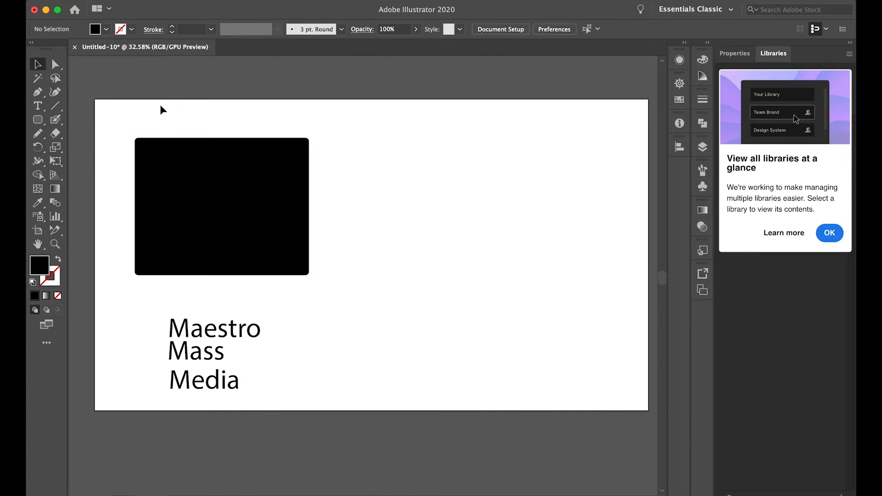
Step: Resize the black rounded rectangle slightly smaller in proportion and reposition it above the text
click(278, 178)
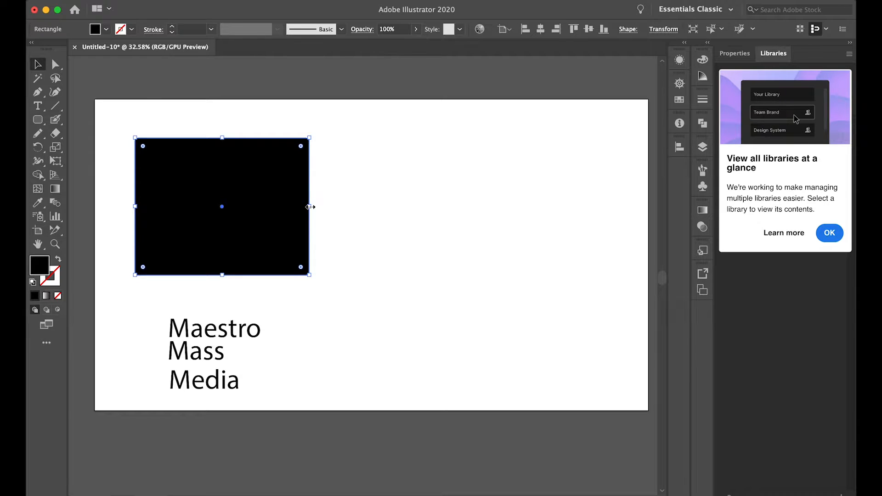
drag(309, 206, 288, 206)
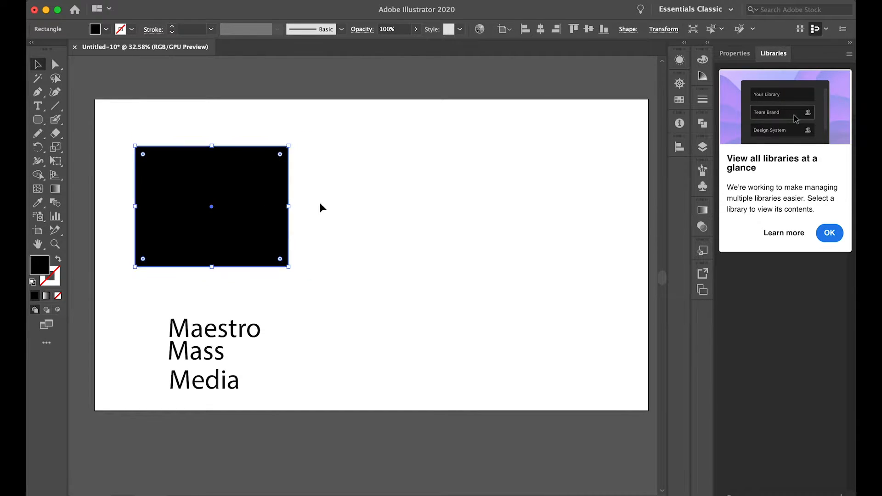
click(335, 197)
drag(221, 197, 235, 186)
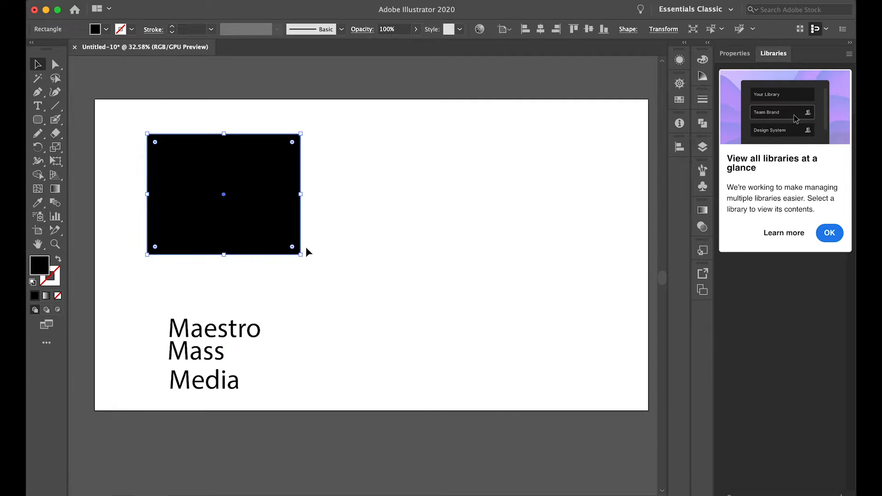
click(303, 258)
click(301, 256)
mouse_move(309, 255)
mouse_down()
mouse_move(301, 254)
mouse_move(316, 266)
mouse_up()
click(366, 249)
Step: Round all four corners of the black rectangle to a moderate radius, clearly larger than as first drawn
click(302, 162)
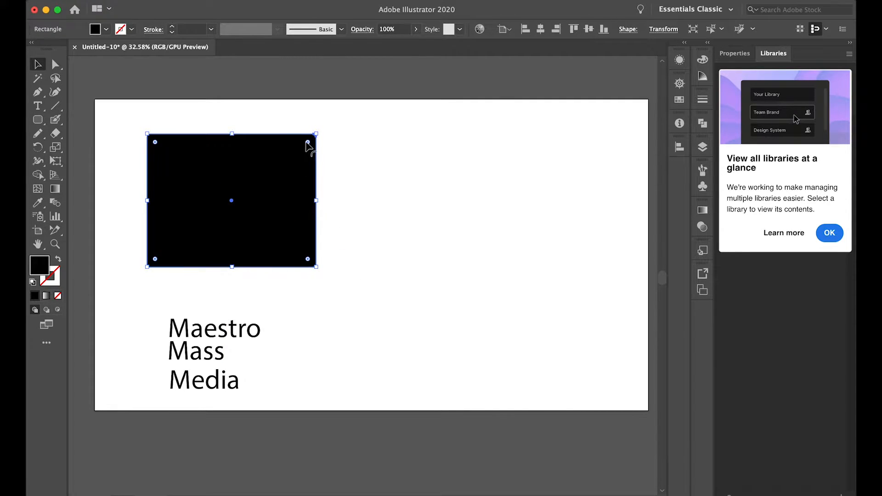
drag(307, 142, 294, 155)
click(348, 170)
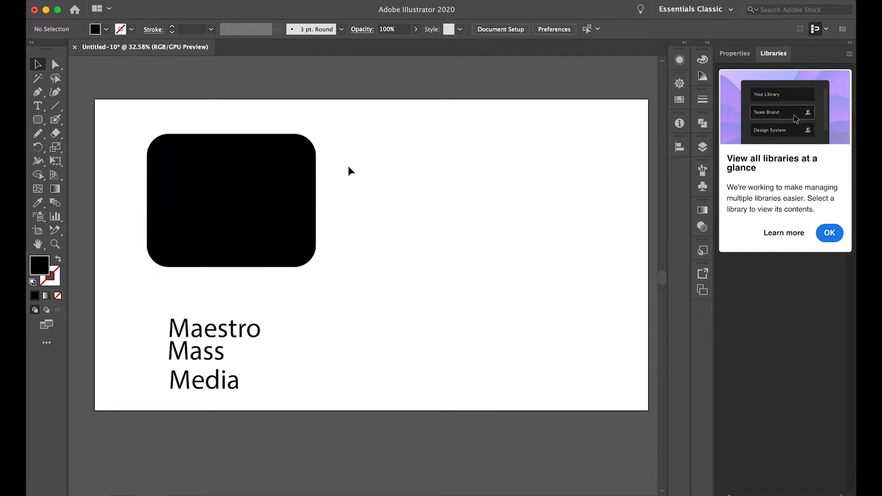
click(297, 157)
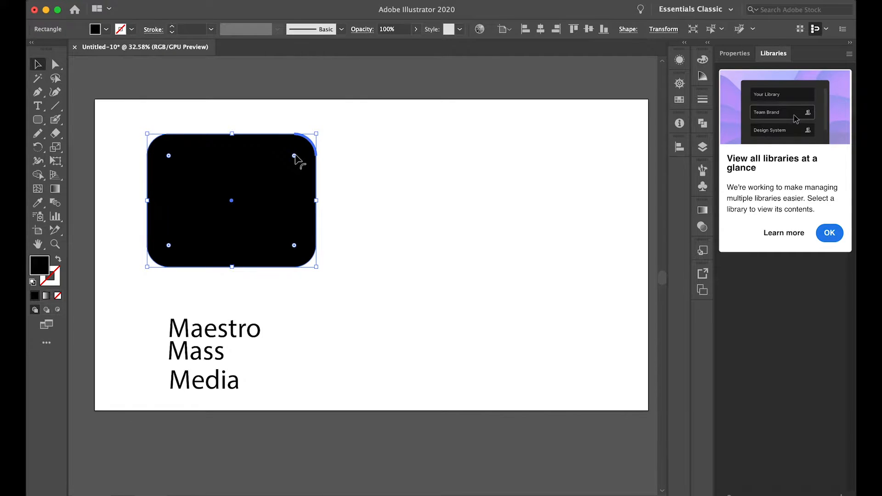
drag(296, 159, 301, 149)
click(362, 172)
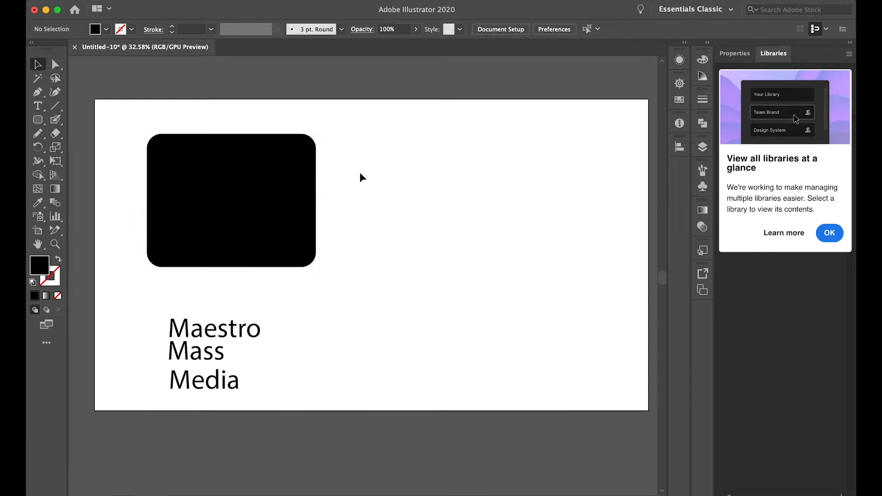
Step: Make the plain Rectangle the current shape tool and fill the black rounded rectangle with a light gray swatch
click(39, 120)
drag(37, 123, 69, 119)
click(37, 65)
click(265, 203)
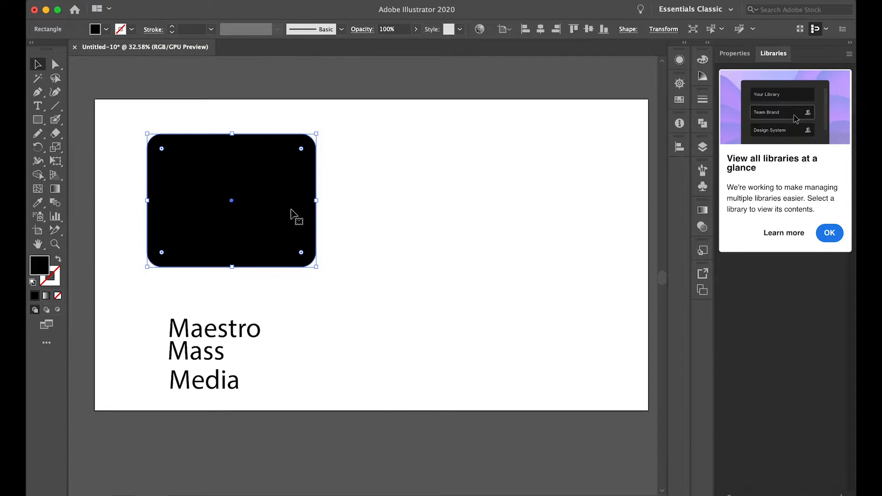
click(680, 100)
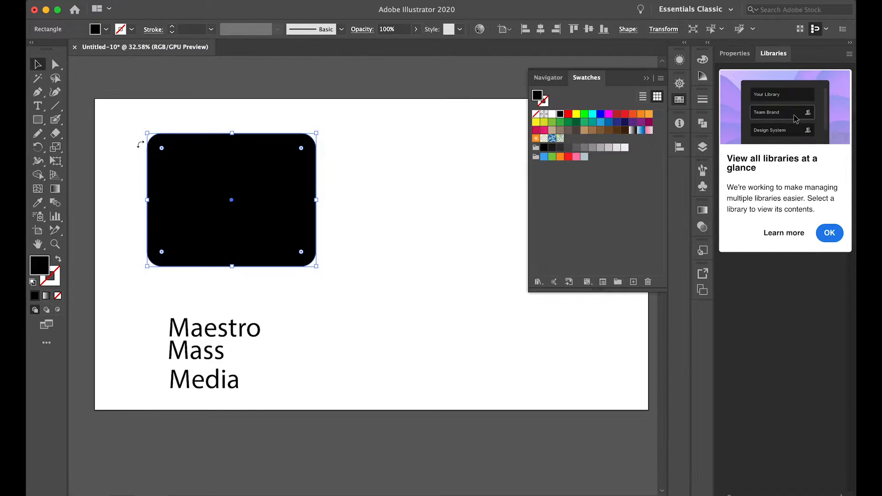
scroll(254, 209, up, 3)
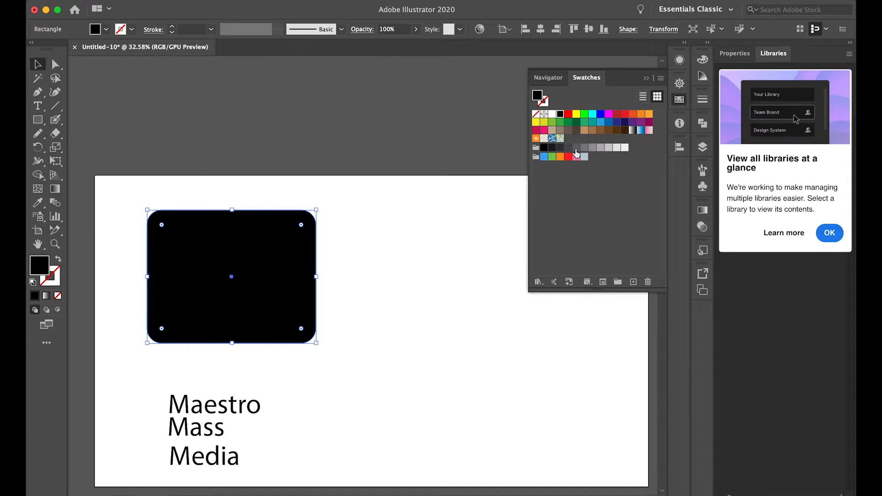
click(609, 148)
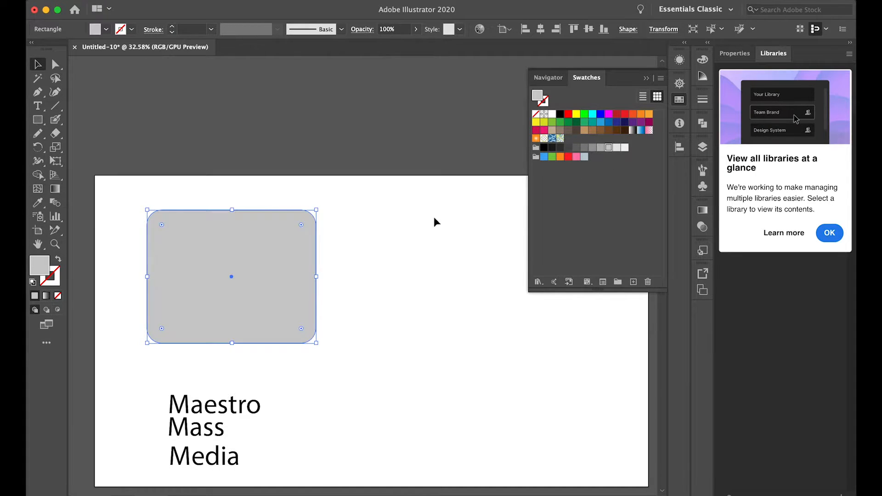
click(385, 208)
Step: Move the gray rounded rectangle down and slightly left so it sits closer above the text
scroll(316, 239, left, 1)
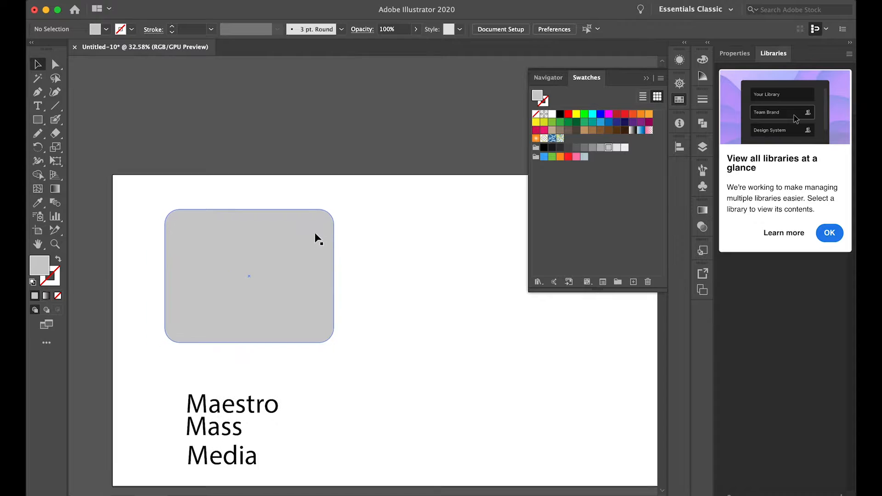
scroll(313, 237, down, 5)
drag(273, 167, 266, 189)
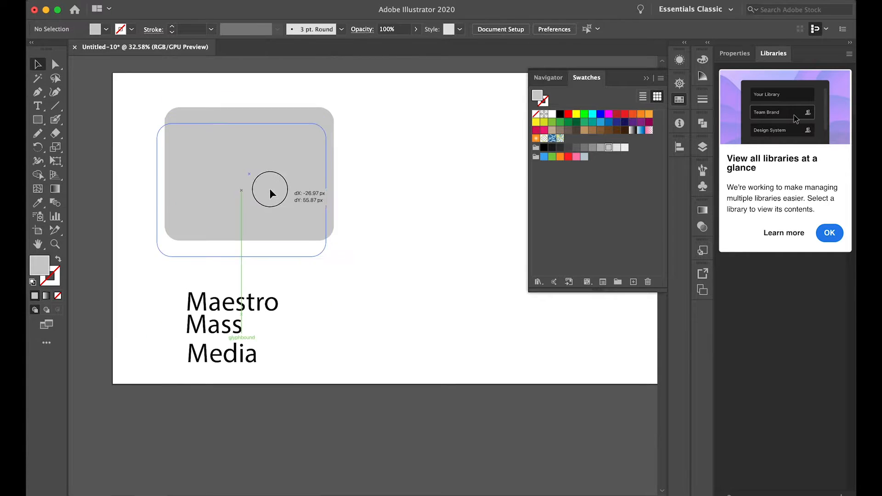
click(374, 165)
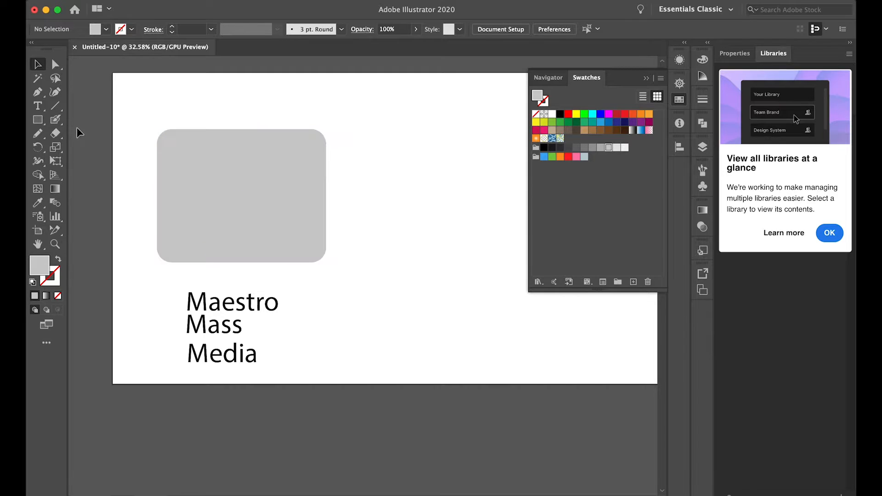
Step: Draw a narrow black rectangle as a piano key, hanging from the gray shape's top edge to about two thirds of its height
click(38, 120)
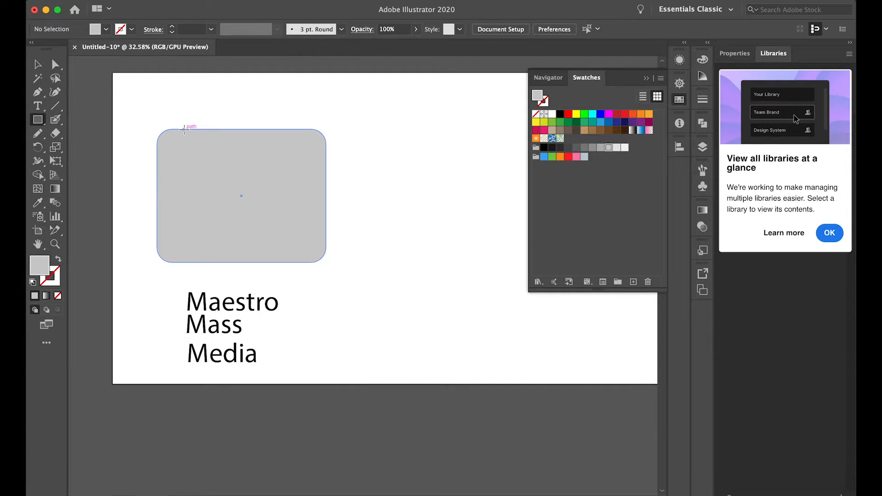
click(560, 115)
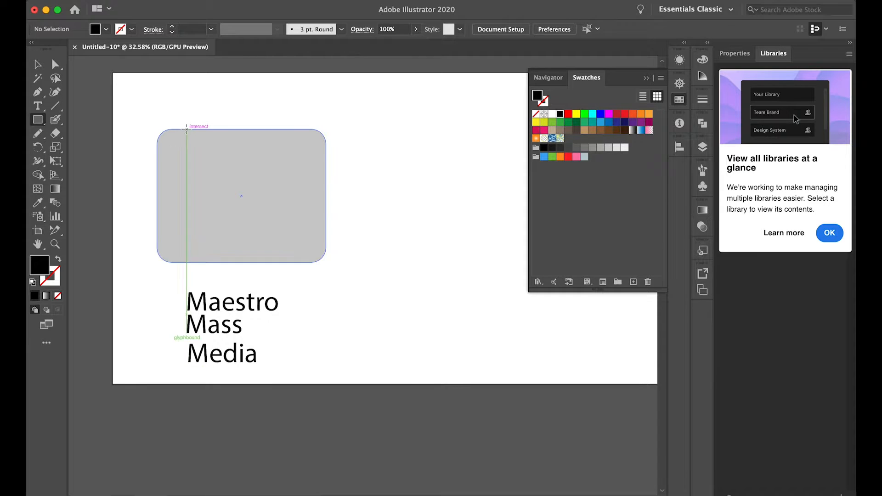
drag(187, 129, 219, 221)
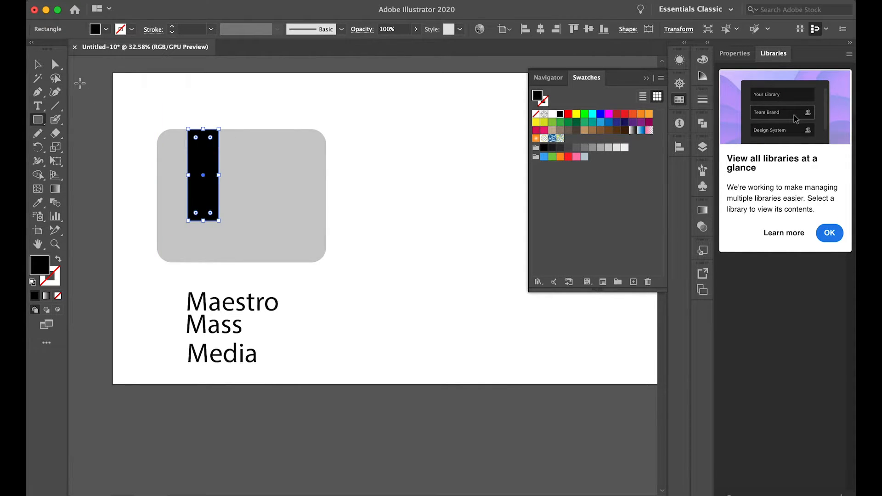
click(37, 65)
click(214, 79)
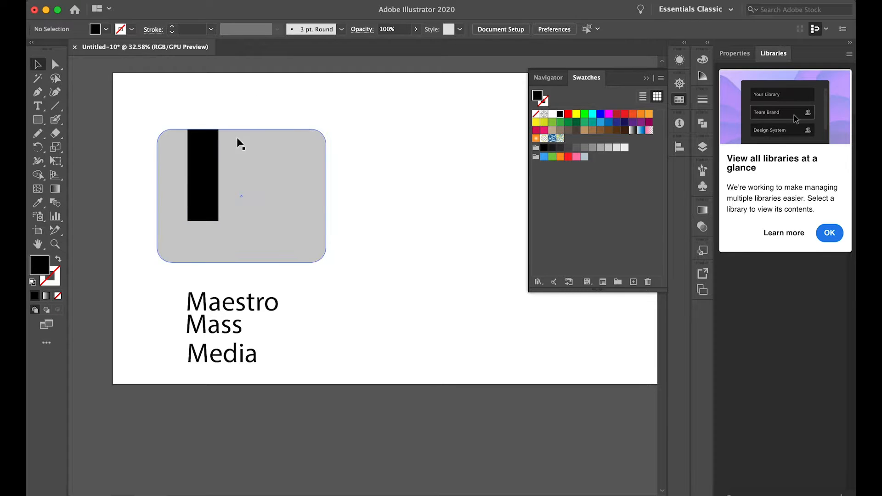
Step: Duplicate the black key to its right and center the pair horizontally on the gray shape
drag(209, 188, 270, 186)
shift+click(206, 178)
click(363, 147)
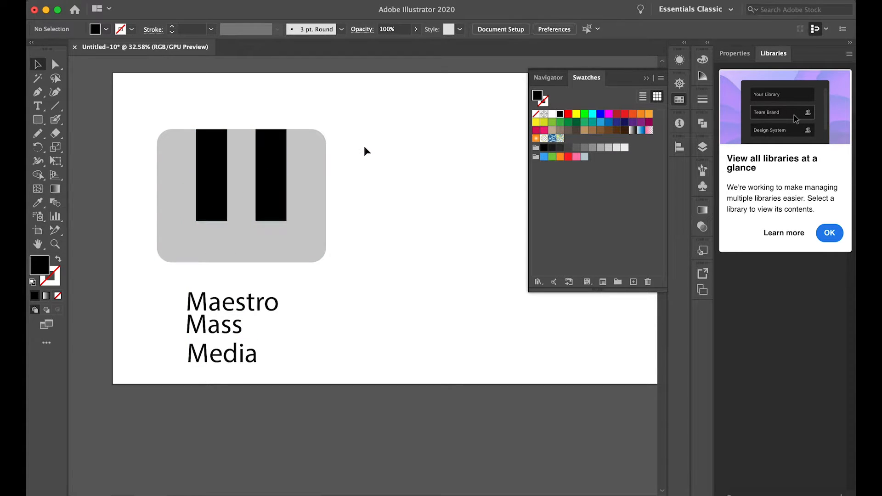
Step: Move the two black keys slightly farther apart, keeping them centered on the gray shape
click(314, 166)
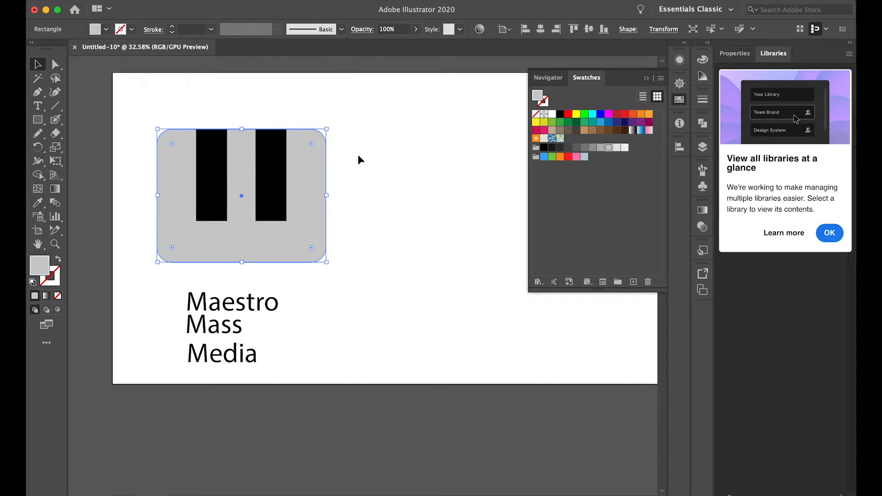
click(358, 156)
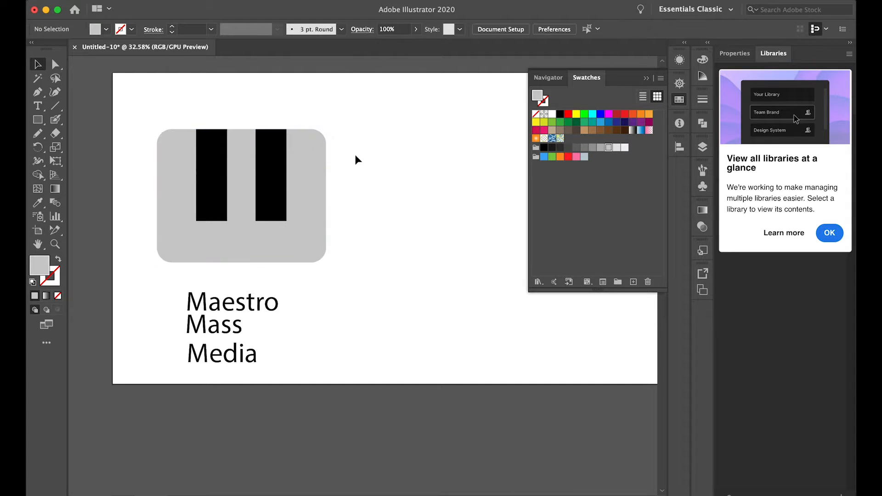
click(216, 168)
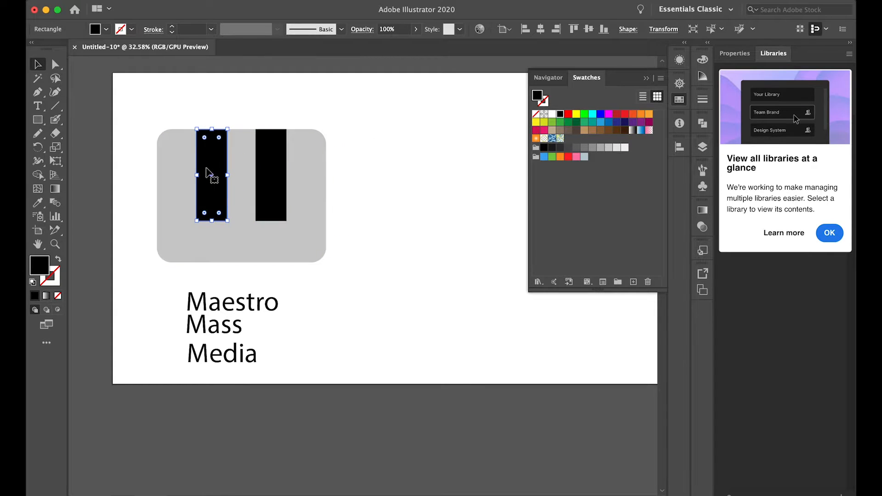
drag(211, 173, 206, 173)
shift+click(271, 174)
drag(273, 177, 277, 176)
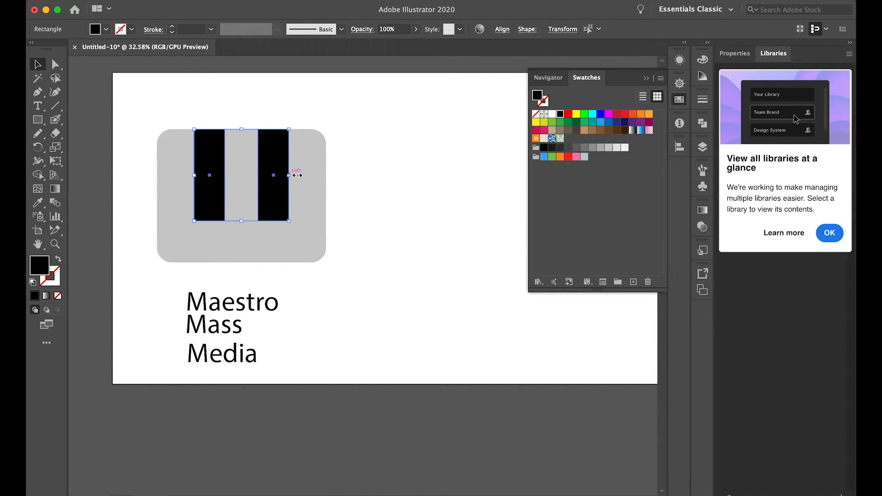
click(262, 106)
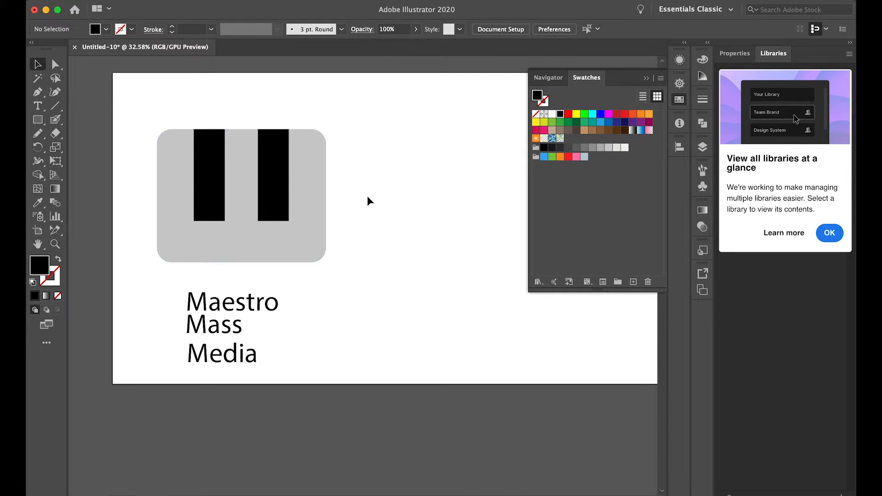
Step: Shorten both black keys together by raising their lower edges slightly
click(216, 214)
shift+click(283, 208)
drag(241, 220, 241, 213)
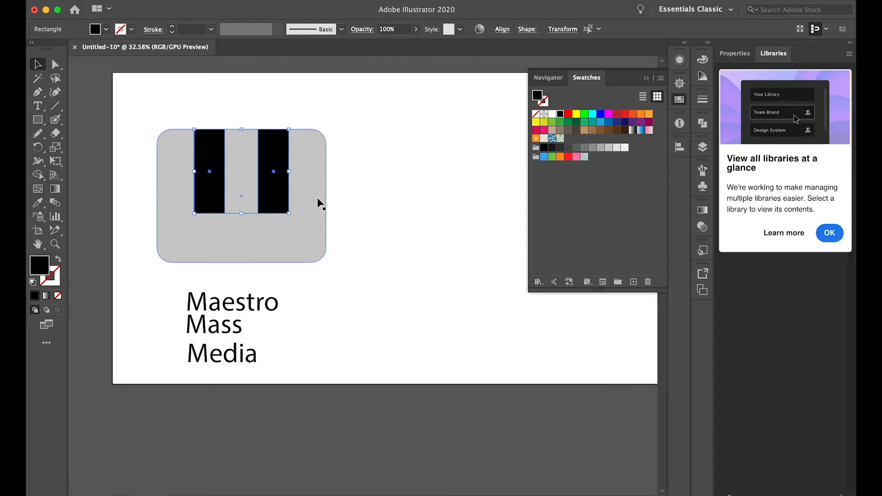
click(380, 191)
click(282, 191)
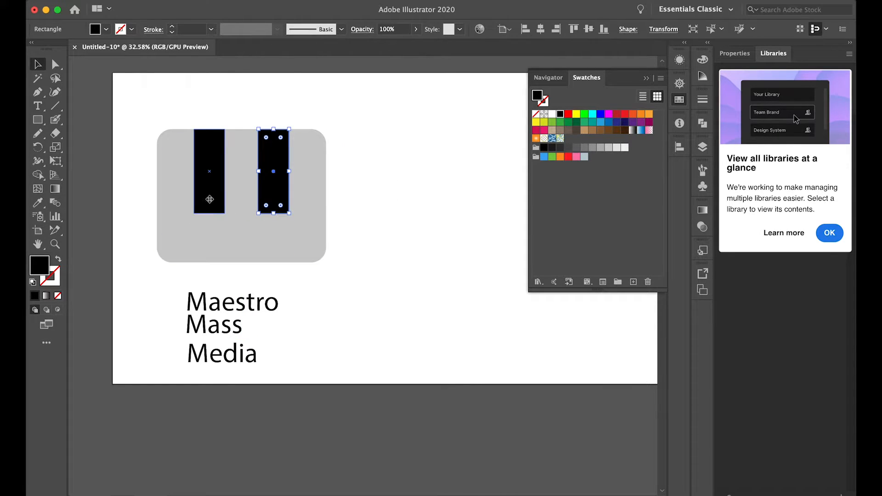
click(233, 111)
click(206, 171)
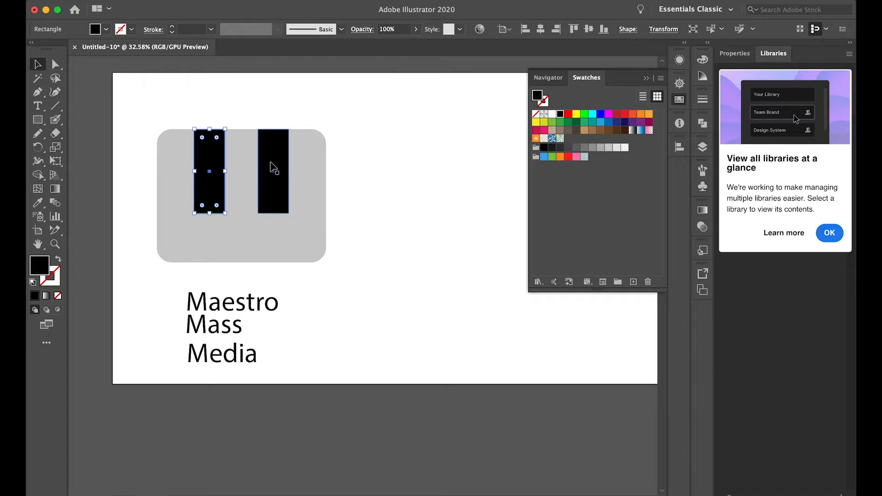
shift+click(273, 168)
click(258, 90)
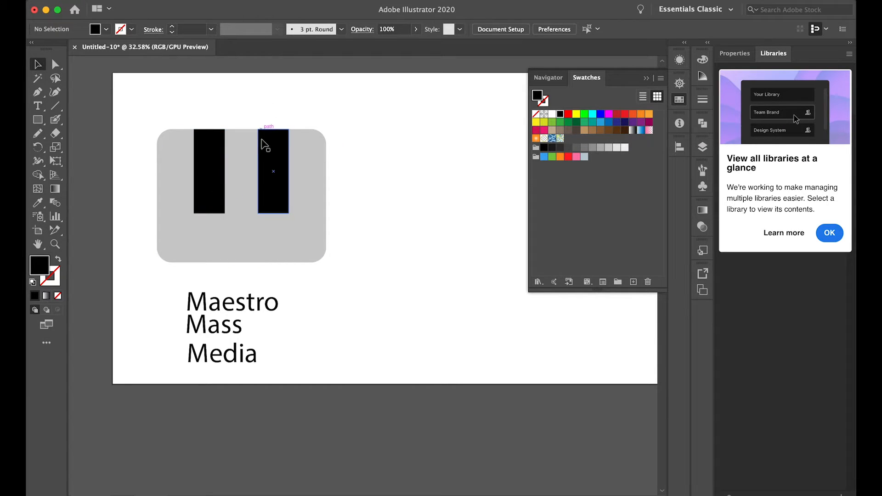
click(206, 184)
shift+click(270, 193)
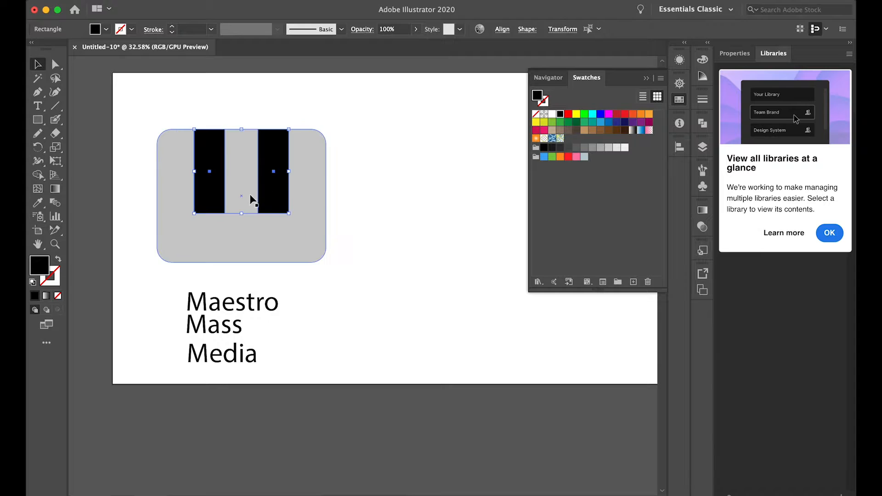
Step: Round only the lower corners of both black keys together to a radius of about 19 px
click(56, 65)
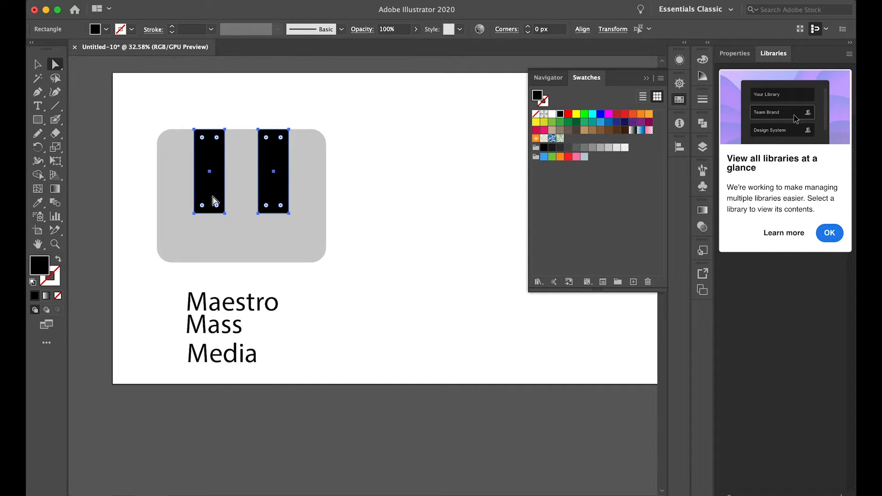
click(147, 85)
click(194, 213)
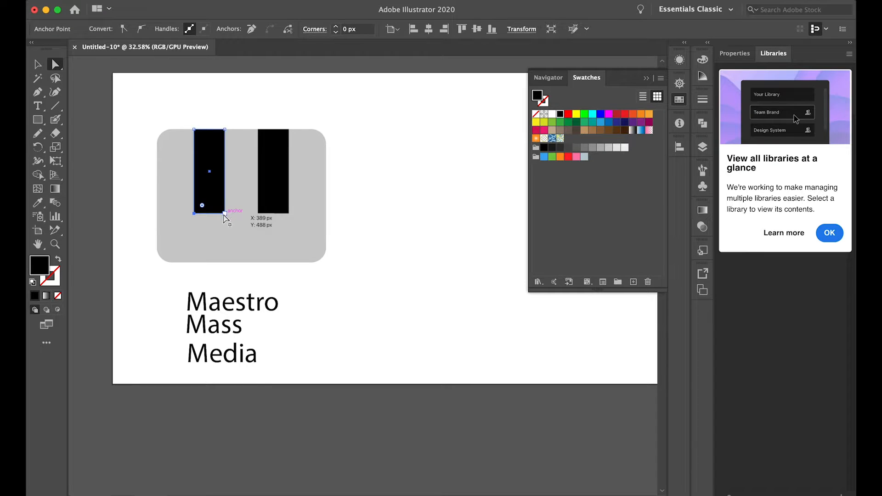
shift+click(224, 213)
shift+click(258, 213)
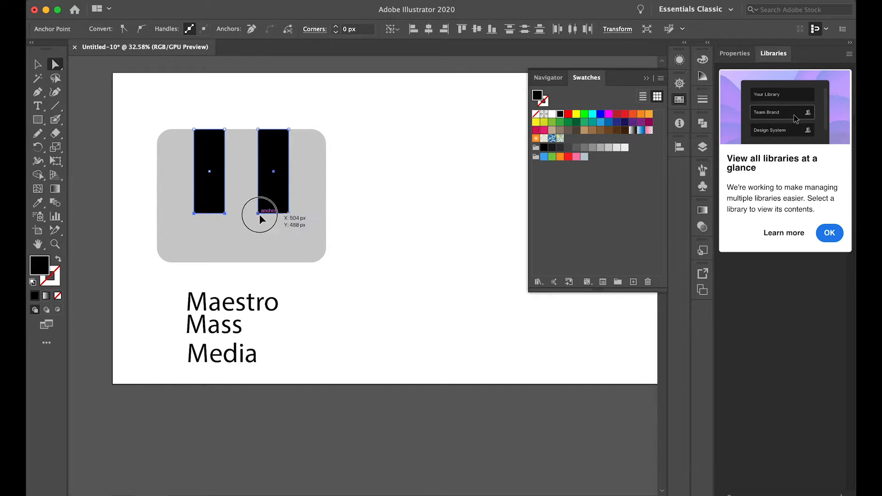
shift+click(289, 214)
mouse_move(285, 207)
mouse_down()
mouse_move(279, 200)
mouse_move(286, 210)
mouse_up()
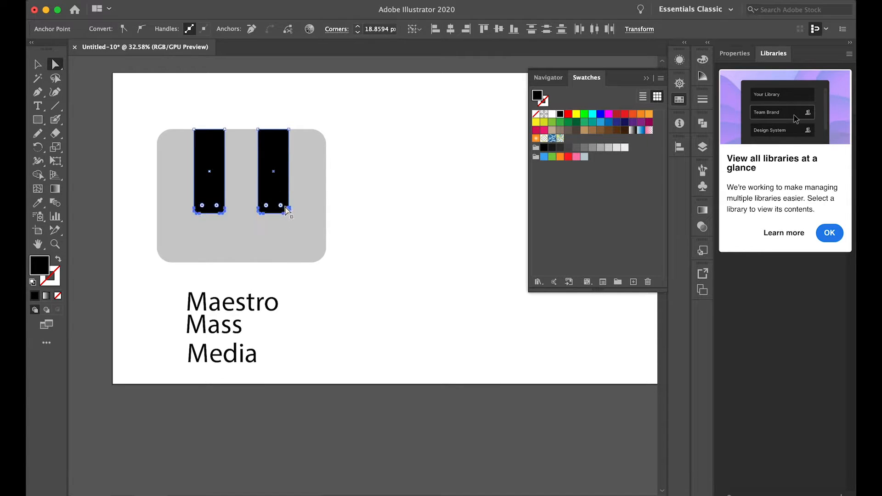
click(38, 64)
click(190, 90)
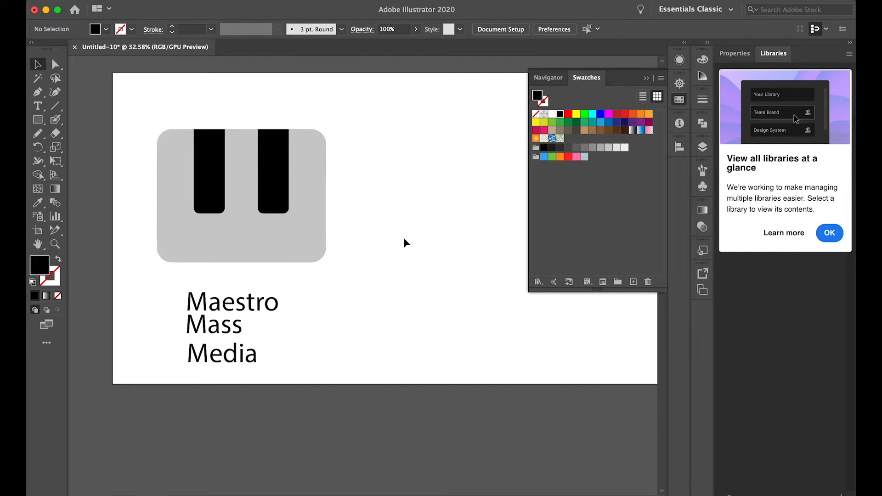
Step: Duplicate the gray rounded shape in place beneath the black keys, undoing the trial moves that separate the copies
click(177, 143)
click(267, 96)
click(325, 204)
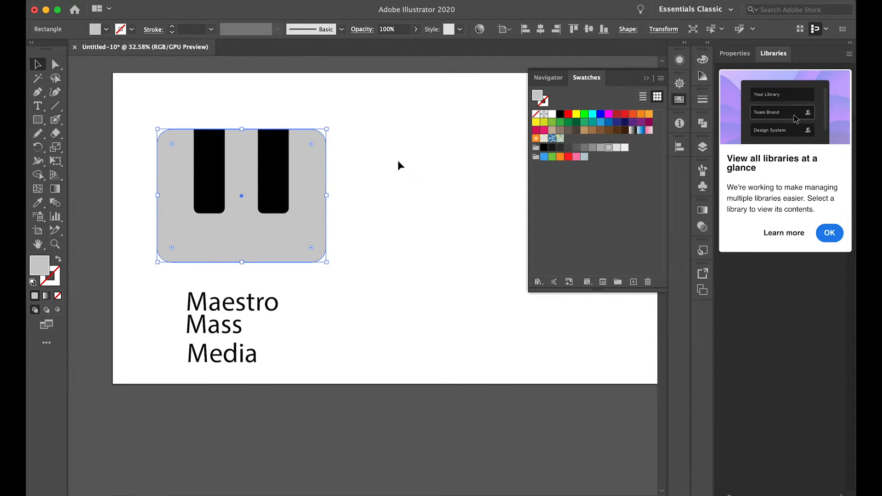
drag(317, 189, 401, 203)
key(super+z)
drag(308, 198, 398, 212)
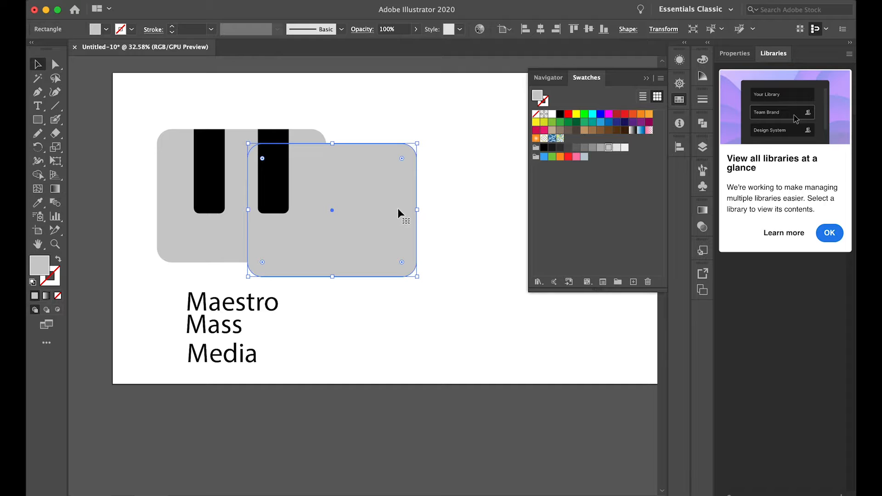
key(super+z)
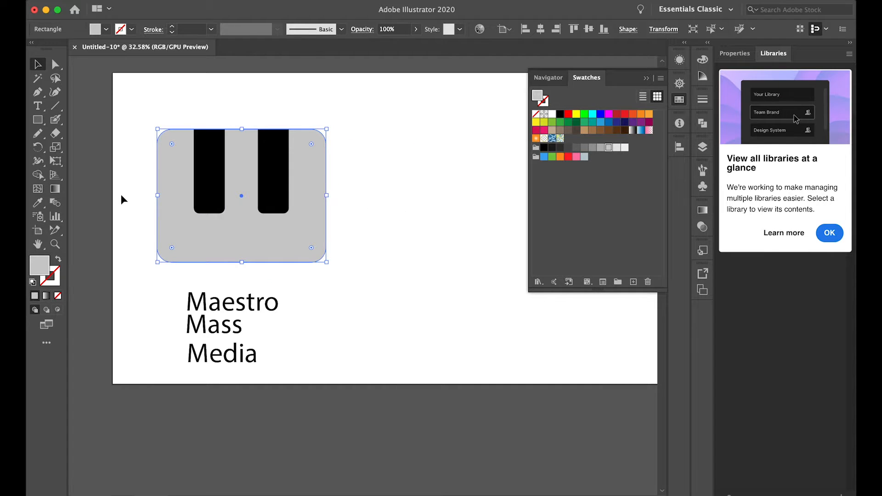
Step: Turn the selected gray rounded shape into an unfilled outline with a black stroke
click(58, 260)
click(59, 275)
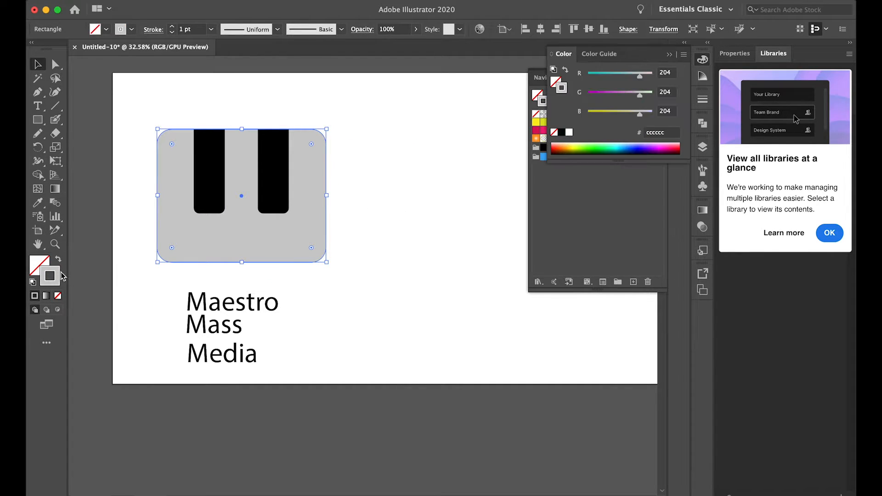
click(562, 133)
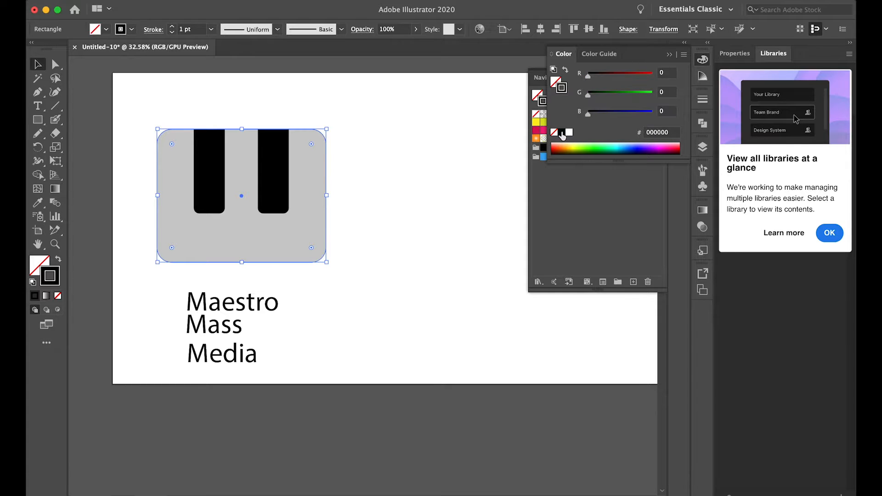
Step: Increase the black outline's stroke weight to 31 pt
click(172, 27)
click(173, 27)
click(173, 28)
click(172, 27)
click(173, 27)
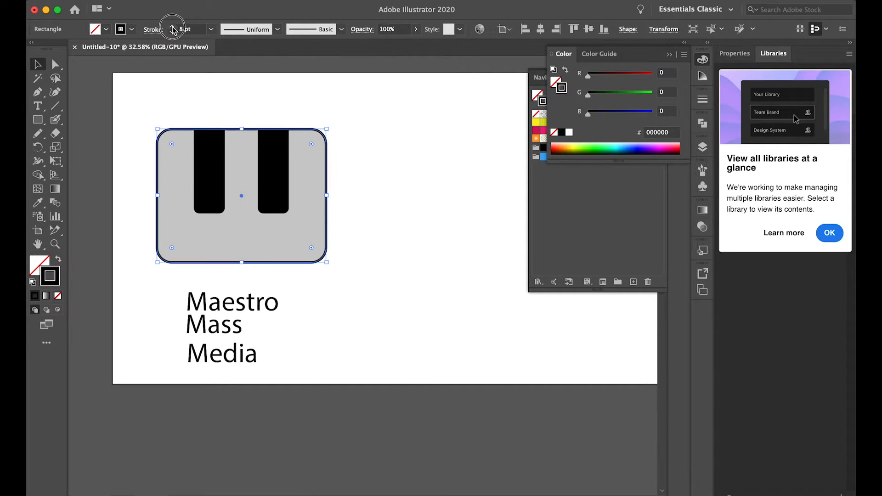
click(172, 27)
click(173, 27)
click(172, 27)
click(173, 27)
click(172, 28)
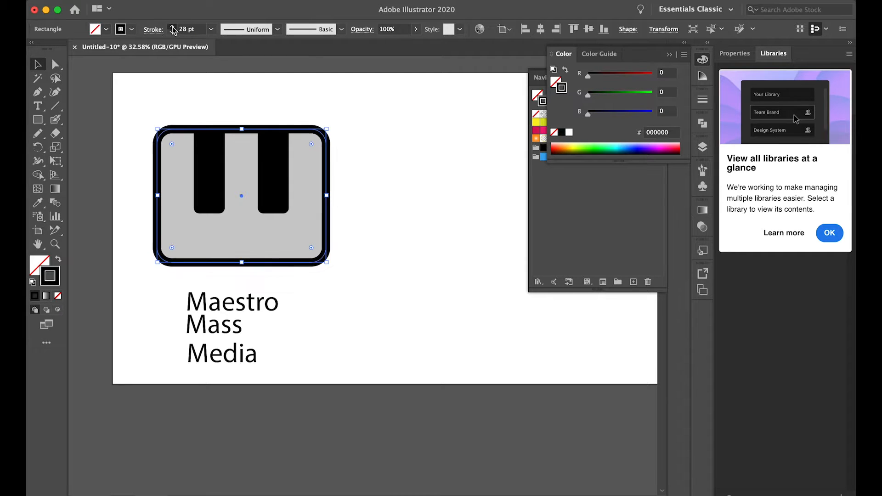
click(173, 27)
click(173, 27)
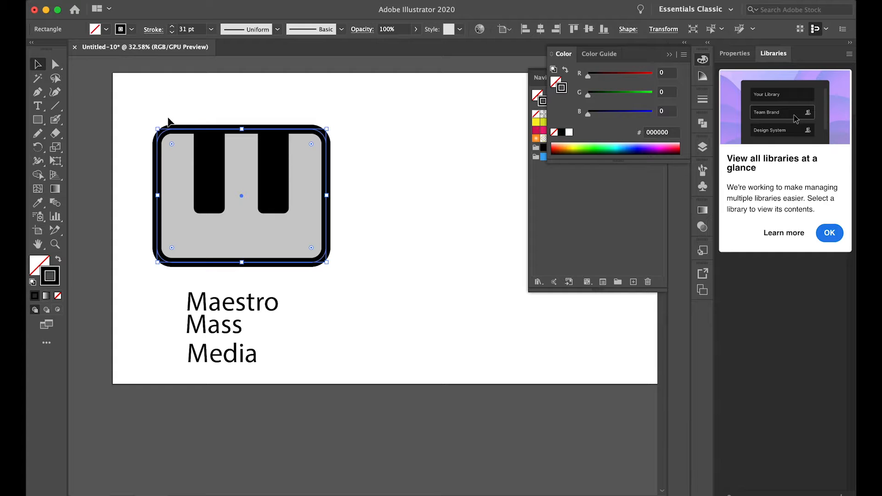
Step: Align the black outline's stroke to the outside of its path
click(157, 31)
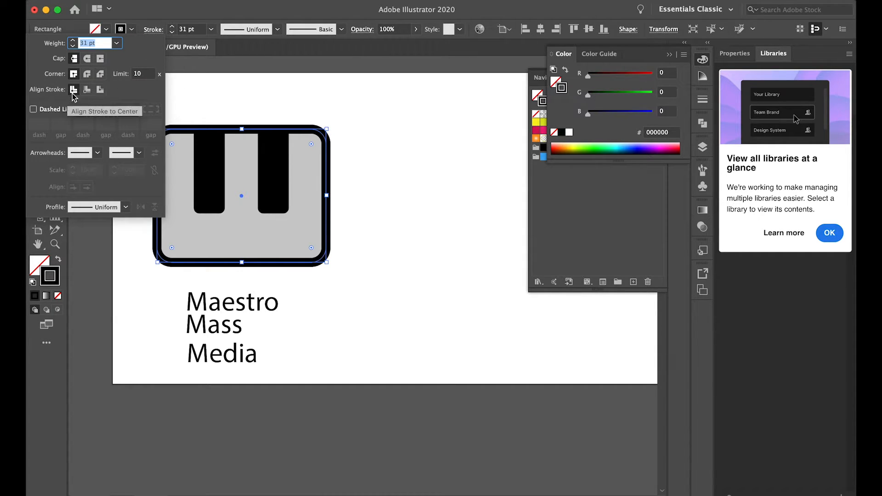
click(101, 90)
click(281, 100)
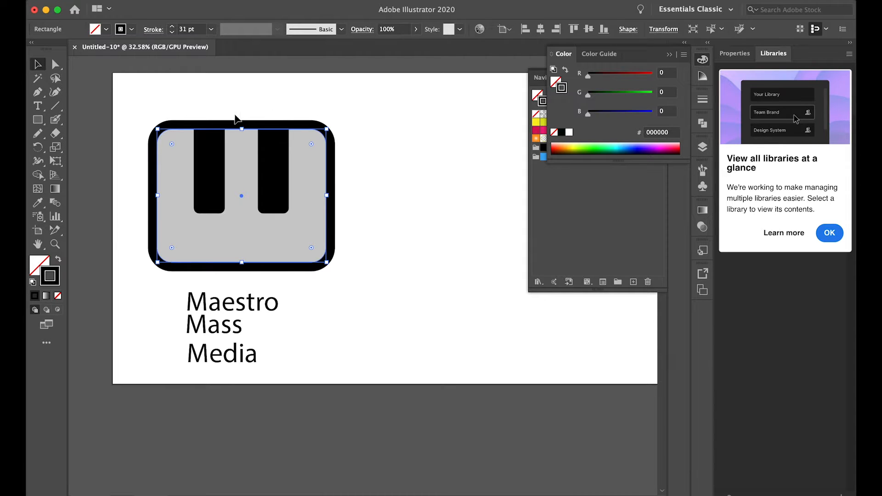
key(super+shift+b)
key(super+shift+b)
key(super+shift+b)
key(super+shift+b)
Step: Try stroke weights between 30 and 46 pt on the black outline and settle on 33 pt
click(172, 27)
click(171, 27)
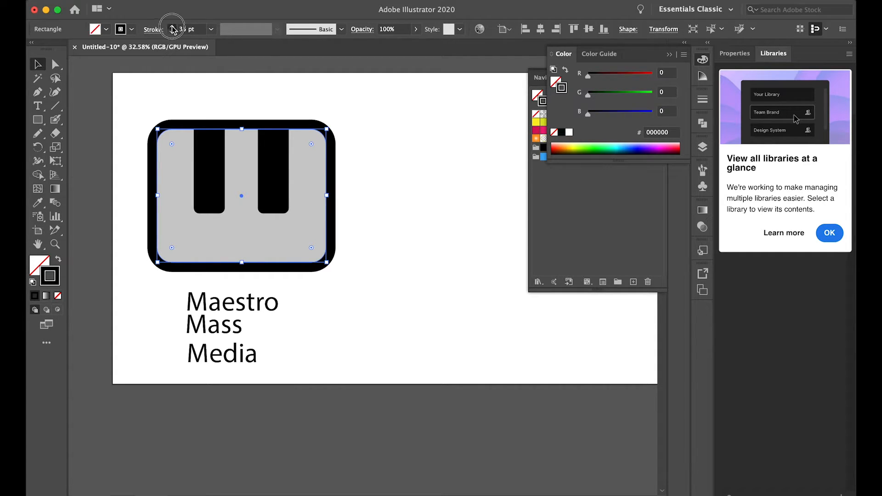
click(172, 26)
click(172, 27)
click(172, 27)
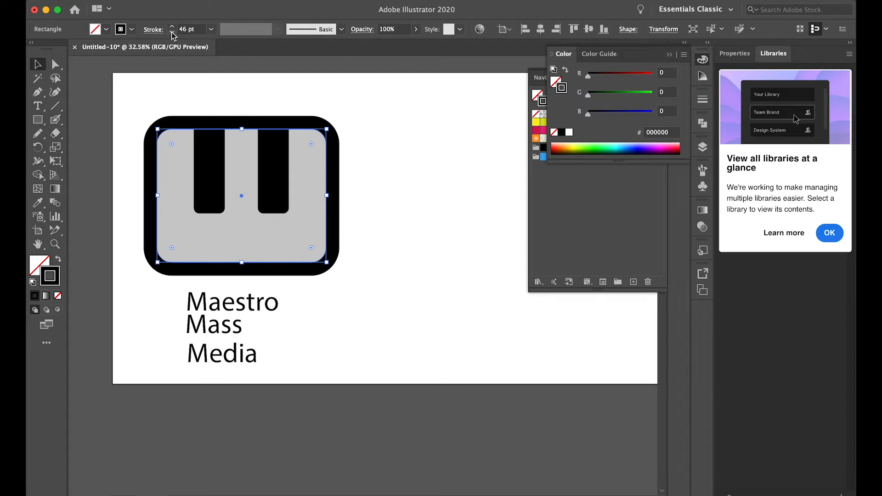
click(172, 32)
click(172, 33)
click(172, 32)
click(171, 32)
click(172, 32)
click(172, 32)
click(172, 32)
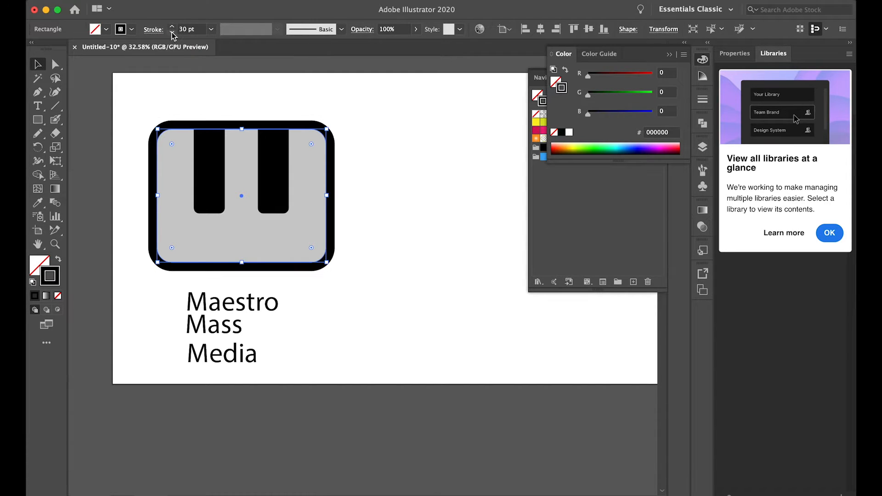
click(172, 27)
click(172, 27)
click(172, 26)
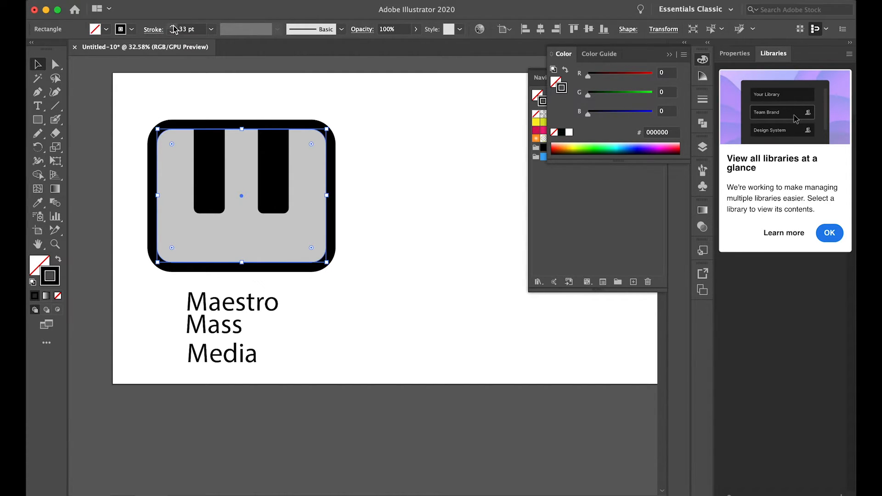
click(274, 88)
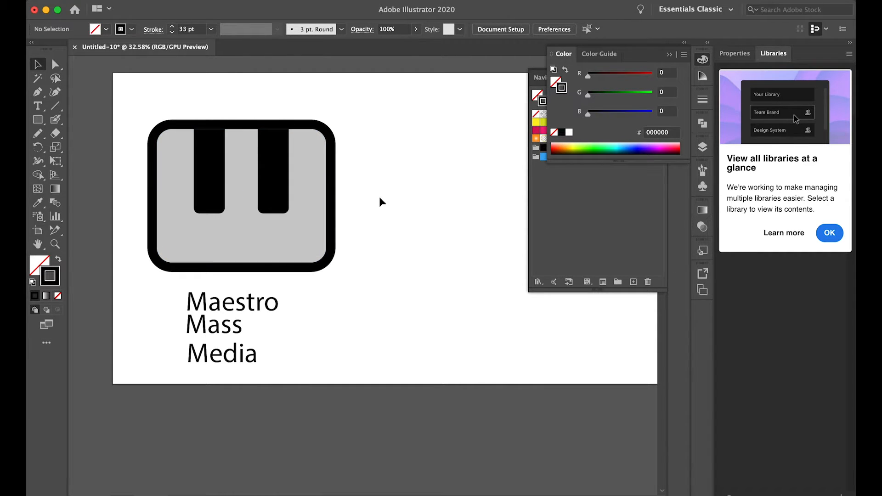
Step: Fill the gray rounded shape inside the outline with white, leaving it without a stroke
click(294, 240)
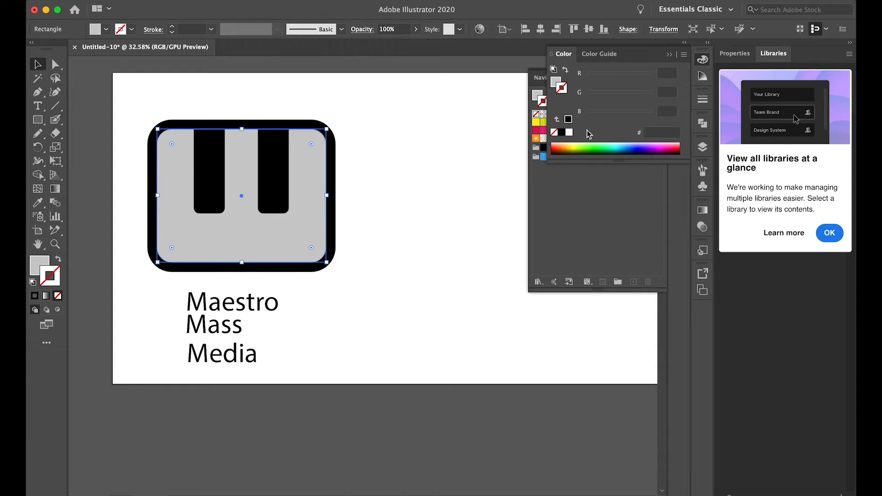
click(569, 134)
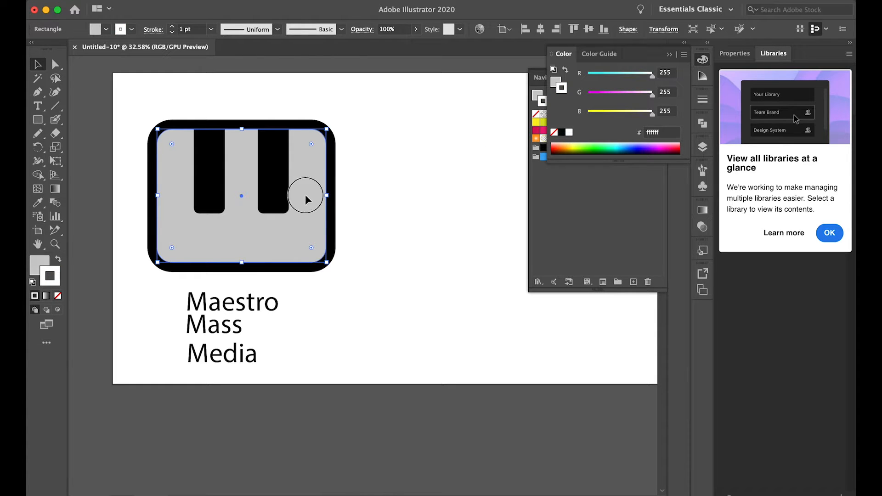
click(58, 296)
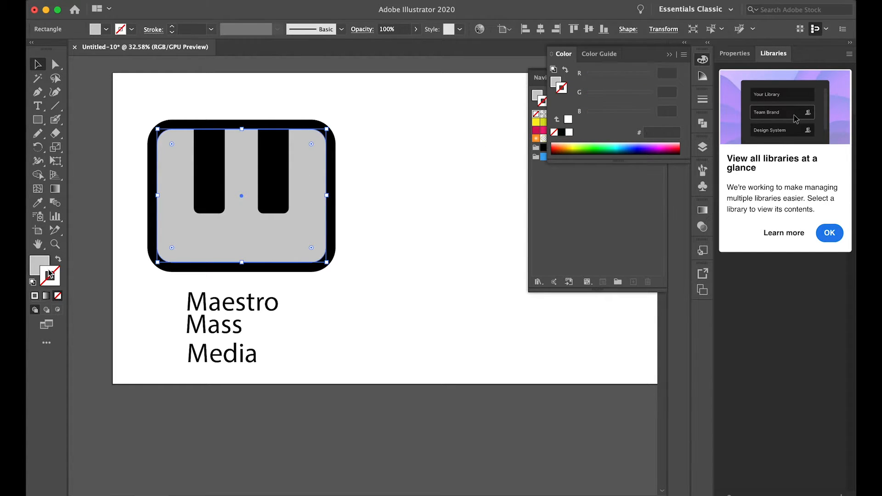
click(570, 133)
click(406, 150)
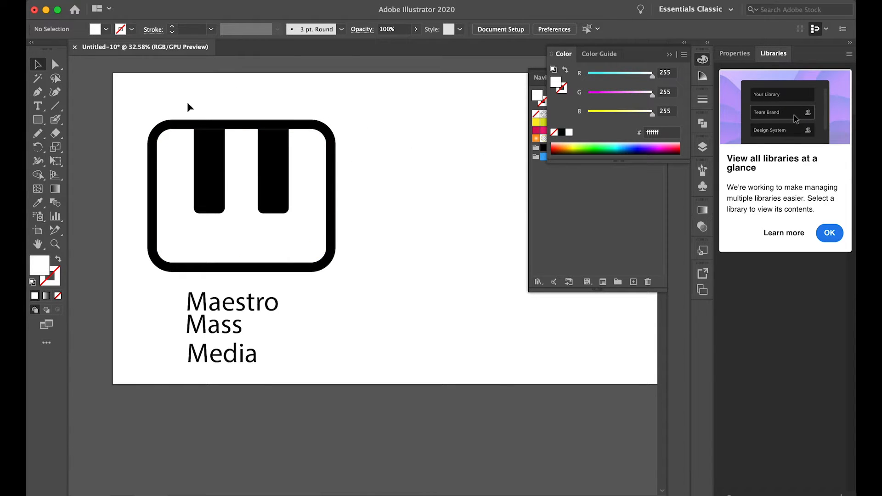
Step: Rotate the outline, white shape and both keys together by 180 degrees so the keys rise from the lower edge as an M
drag(148, 104, 208, 140)
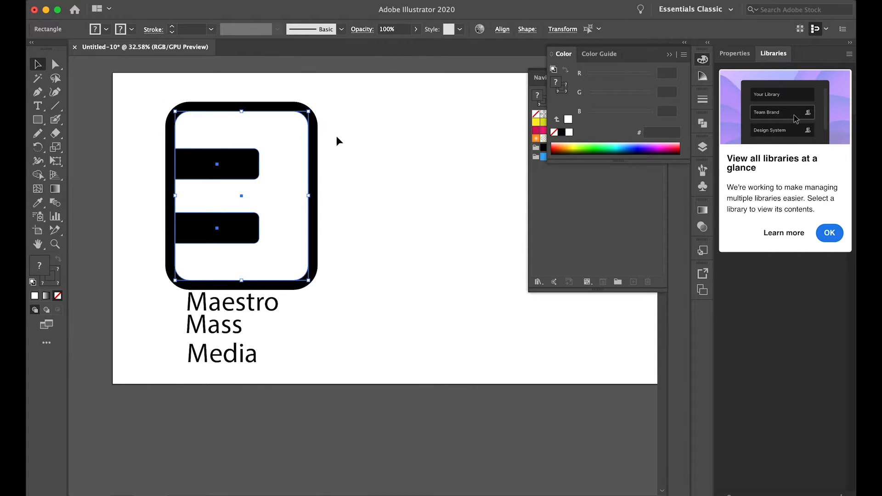
drag(169, 106, 178, 236)
click(367, 205)
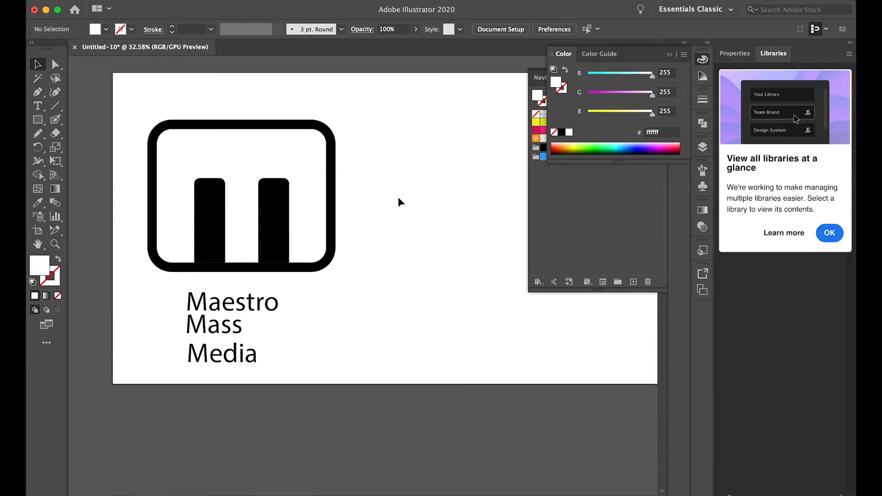
Step: Draw a small white rectangle inside the upper end of the left black key, leaving a thin black margin around it
key(super+equal)
key(m)
drag(204, 198, 226, 209)
key(v)
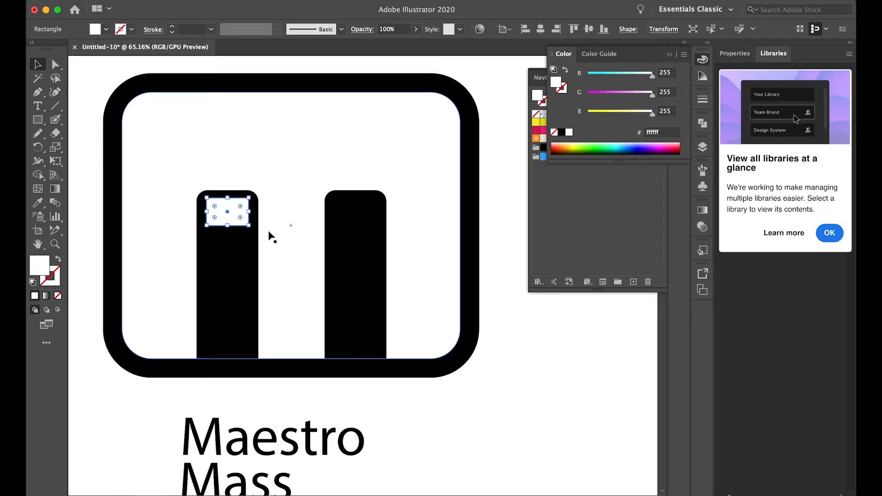
click(495, 244)
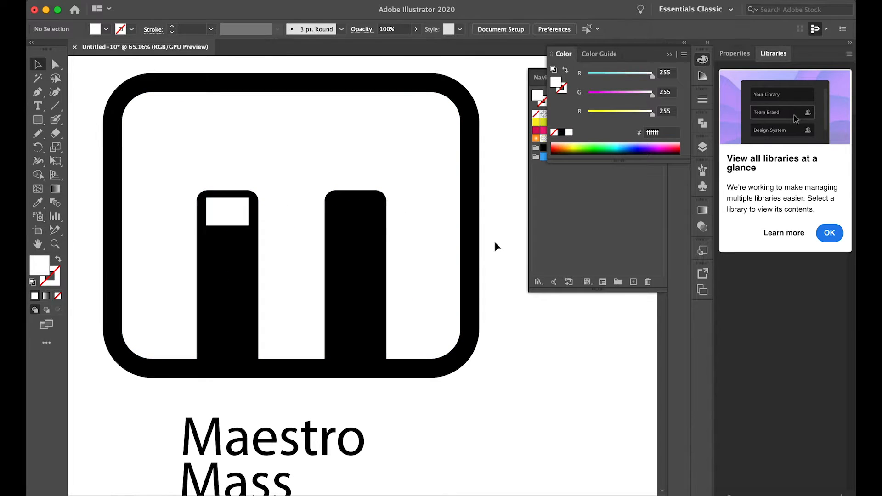
Step: Slightly round the two upper corners of the white rectangle inside the left key, leaving its lower corners square
click(244, 213)
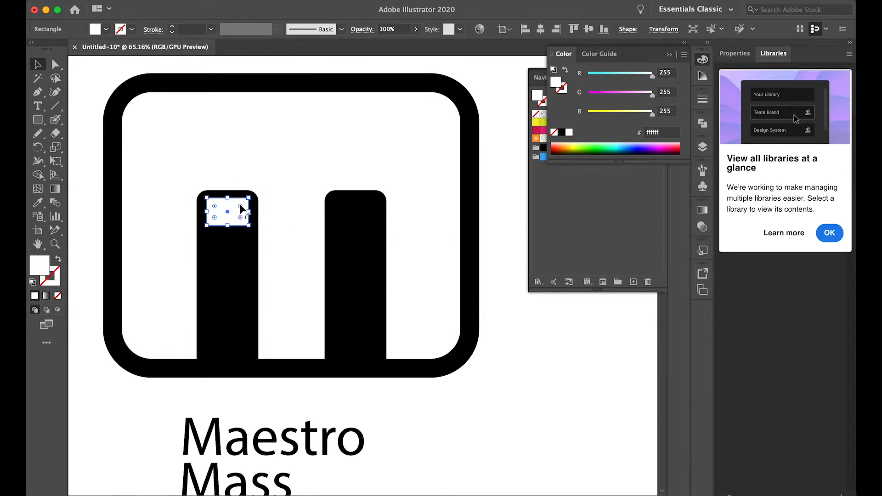
click(55, 64)
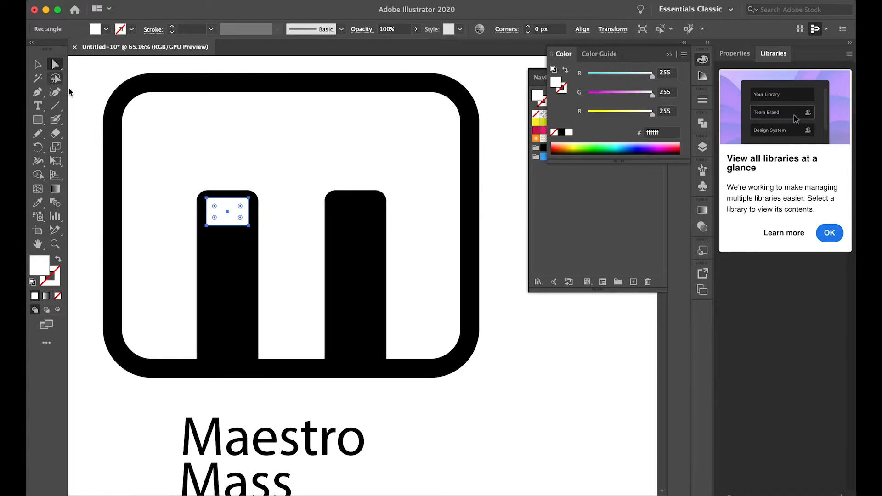
click(211, 201)
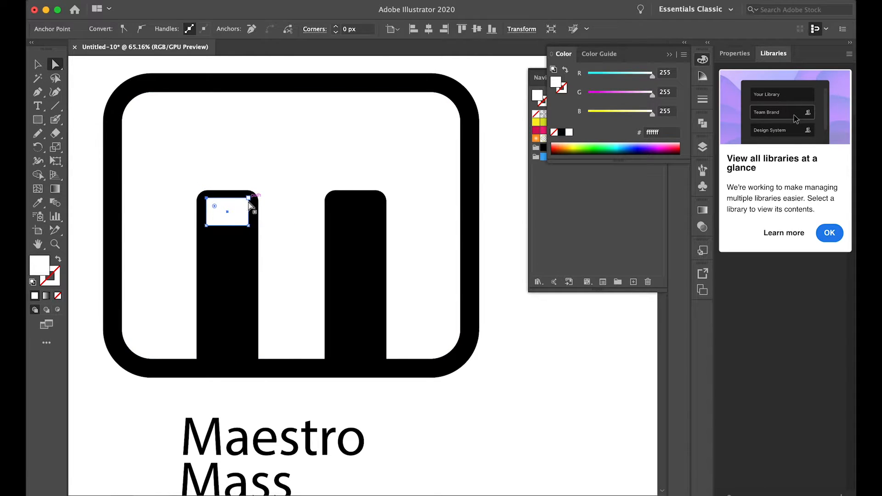
click(247, 203)
drag(242, 204, 247, 205)
click(38, 64)
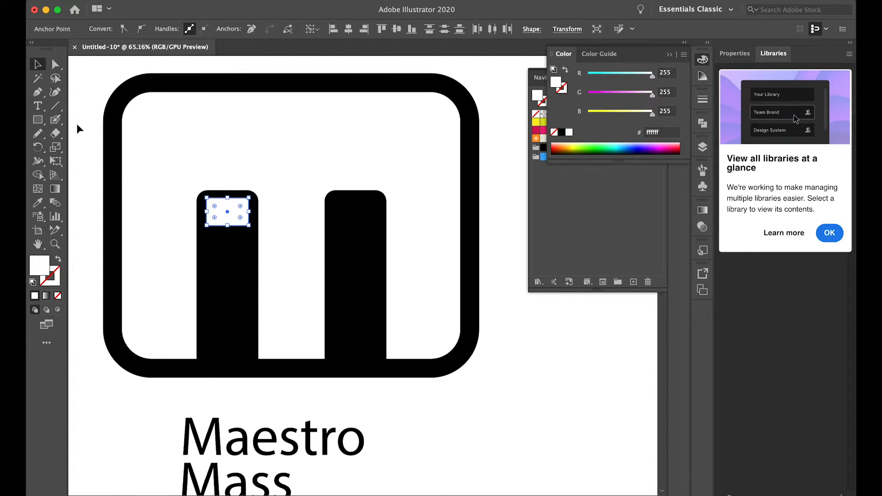
click(77, 123)
Step: Fill the white rectangle on the left key with the White, Black gradient and set the black stop's opacity to 0%
click(226, 213)
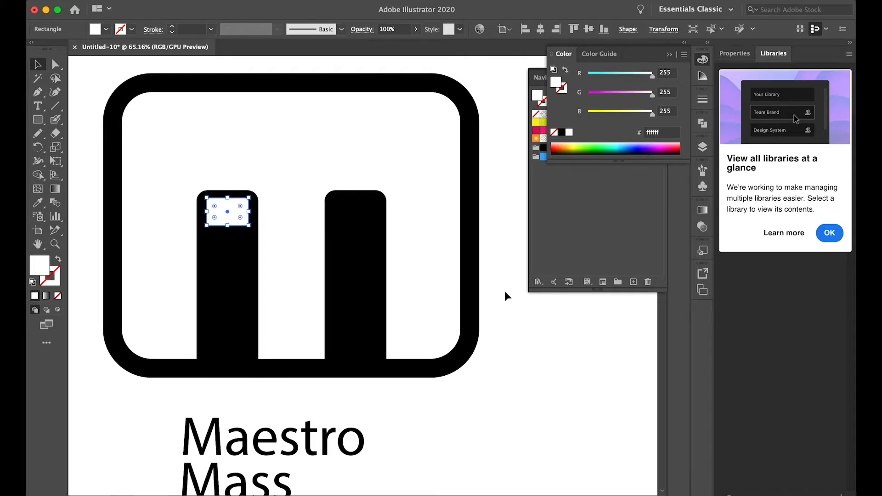
click(611, 222)
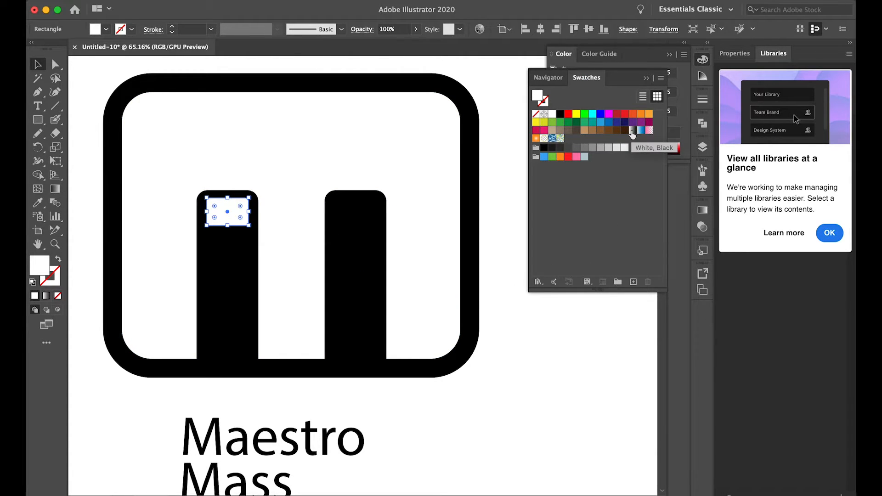
click(632, 132)
click(557, 314)
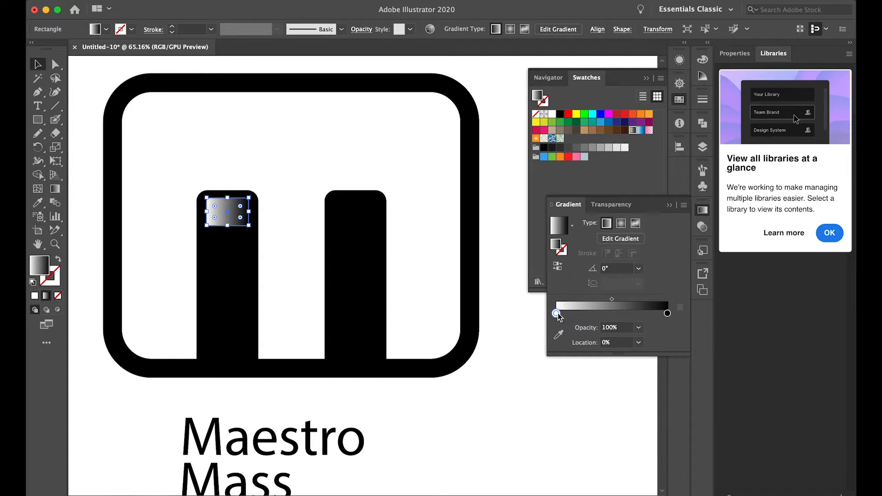
click(667, 313)
click(639, 328)
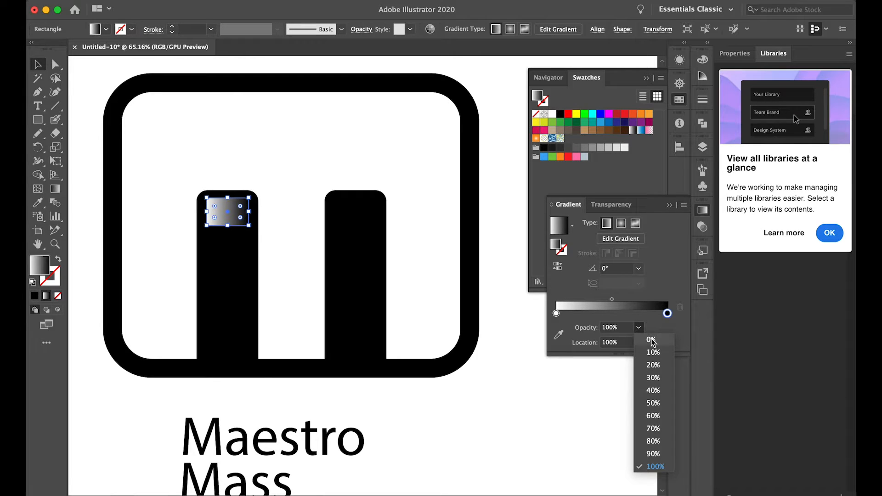
click(652, 342)
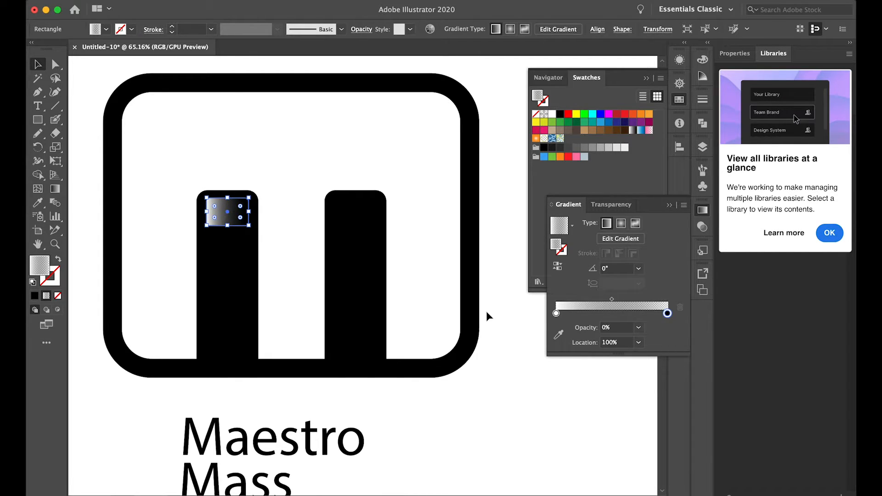
click(263, 224)
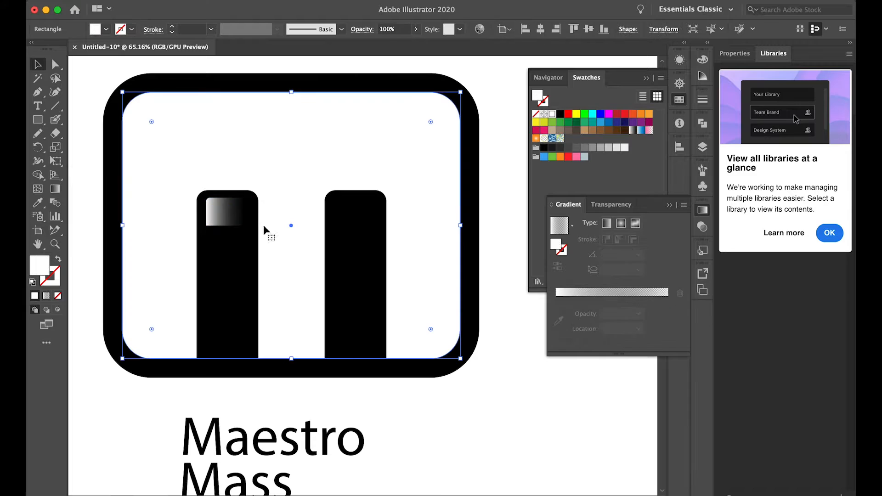
click(240, 213)
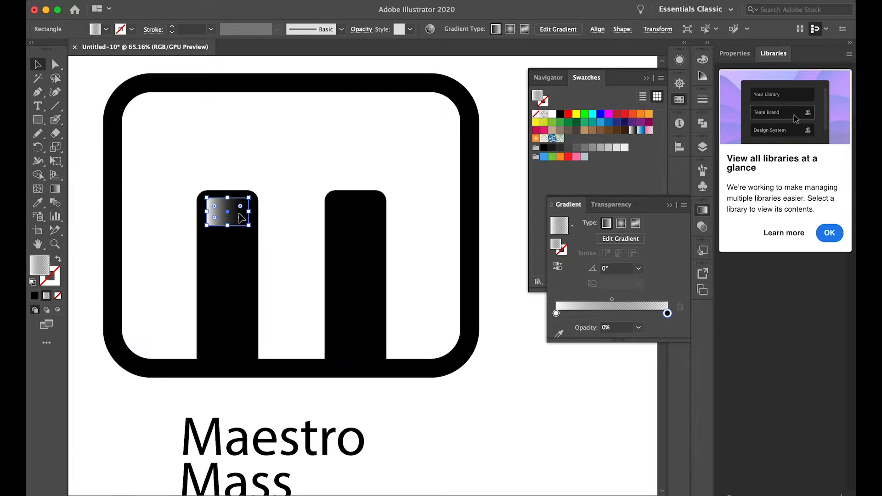
Step: Try red, green, light blue and dark navy fills on the left key behind the gradient and set it back to black
click(240, 270)
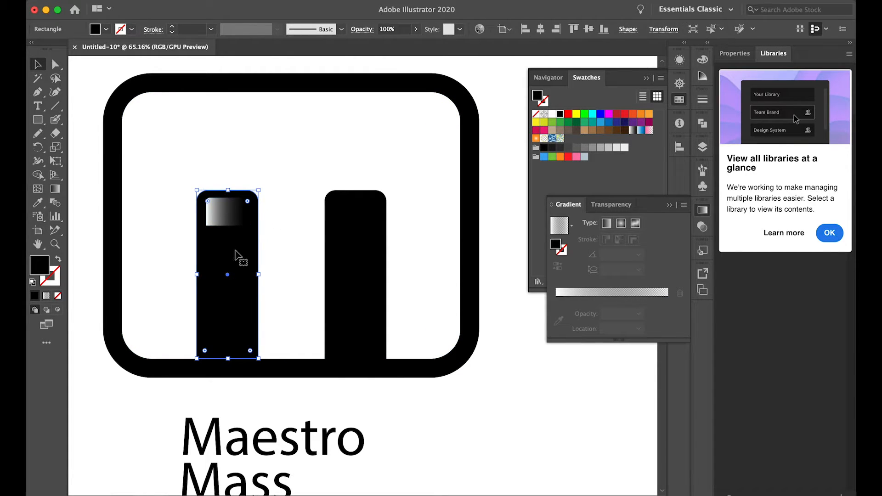
click(568, 114)
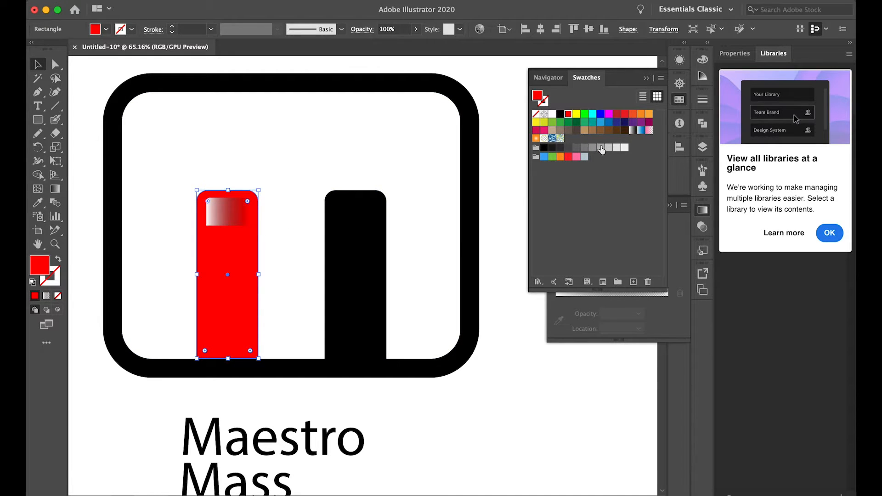
click(581, 121)
click(601, 121)
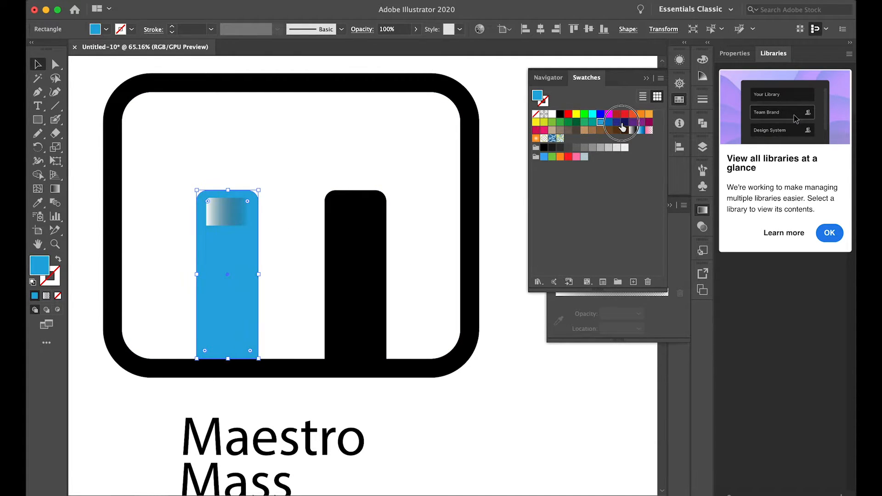
click(624, 122)
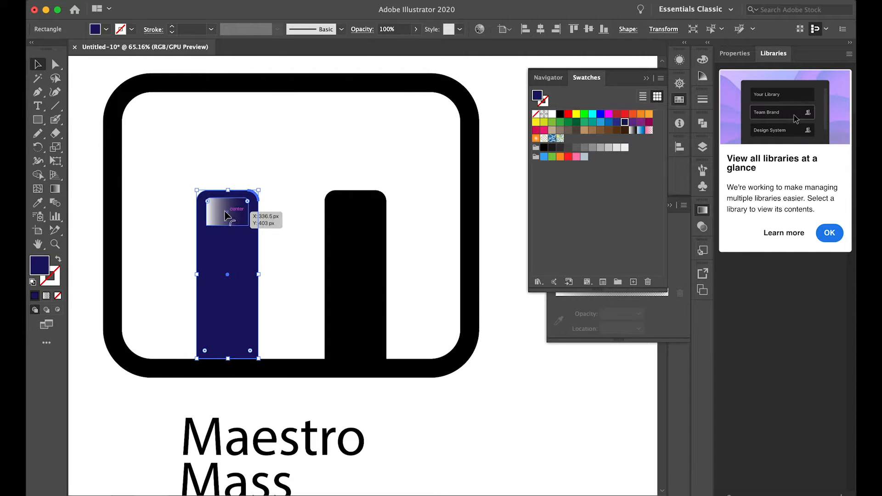
click(563, 113)
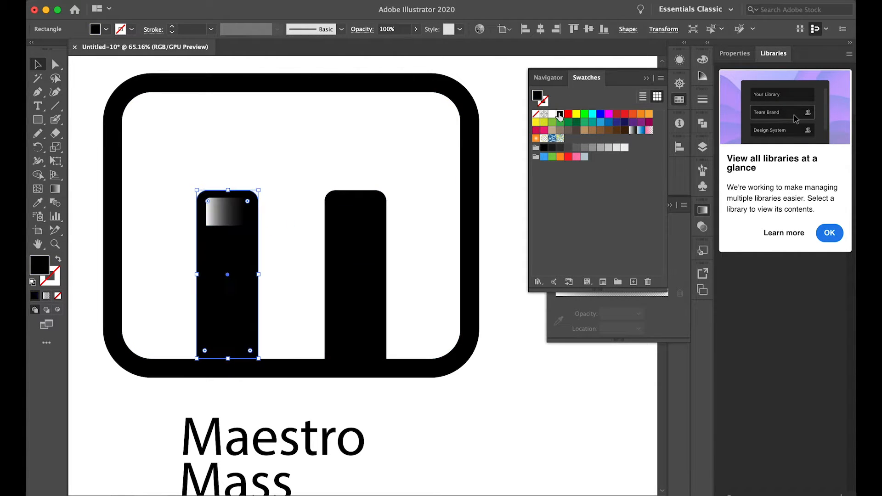
click(645, 316)
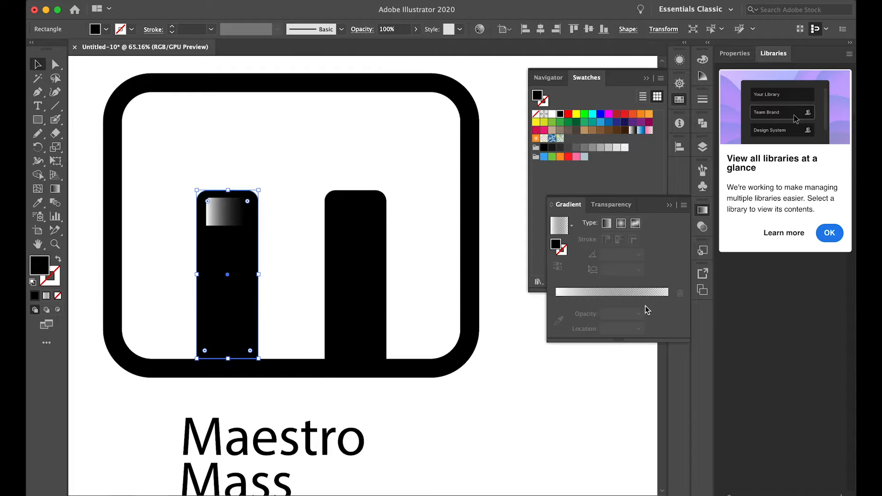
click(564, 295)
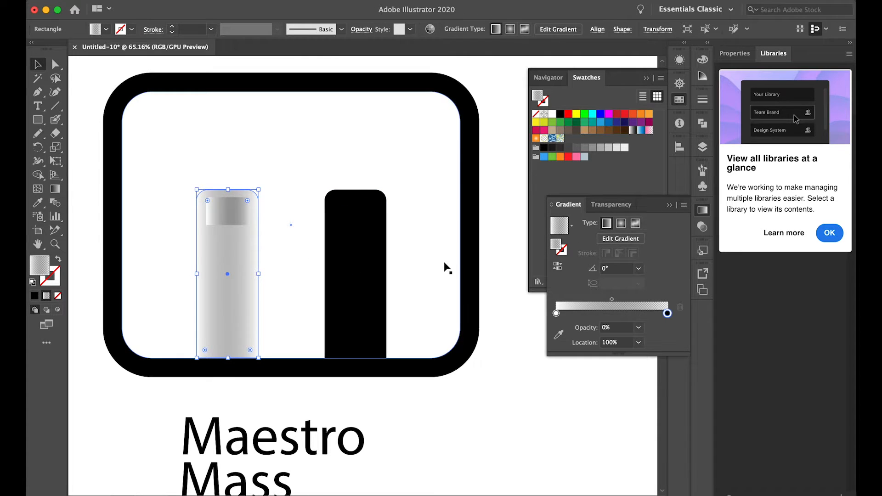
key(super+z)
Step: Redirect the small rectangle's gradient to run downward at about -89.6°, starting above the left key and ending just below the rectangle
click(248, 211)
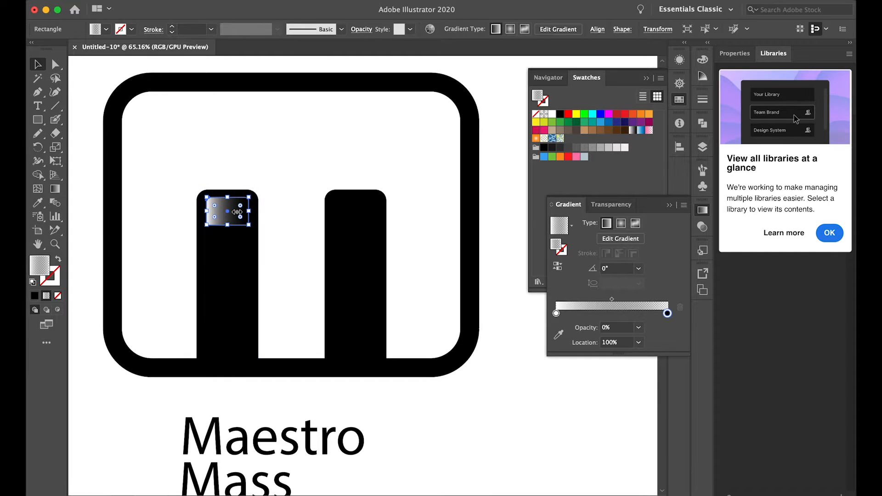
click(55, 192)
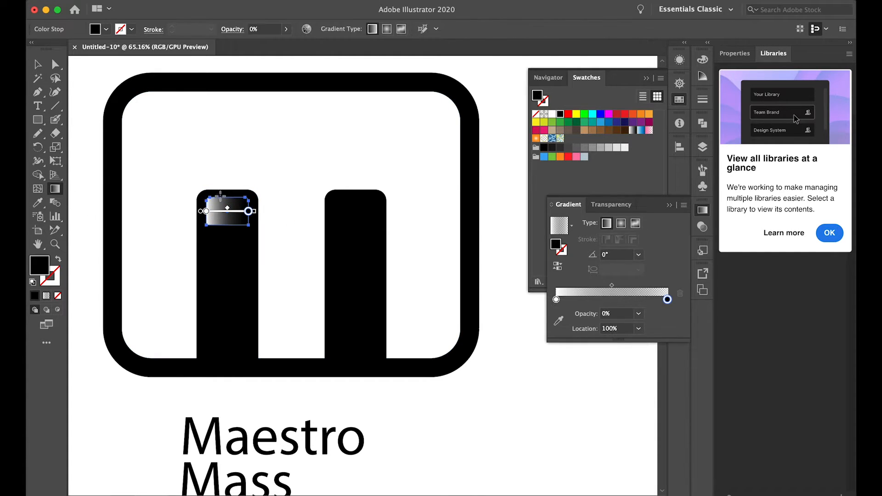
mouse_move(231, 192)
mouse_down()
mouse_move(227, 234)
mouse_move(231, 212)
mouse_up()
drag(232, 160, 230, 239)
click(37, 64)
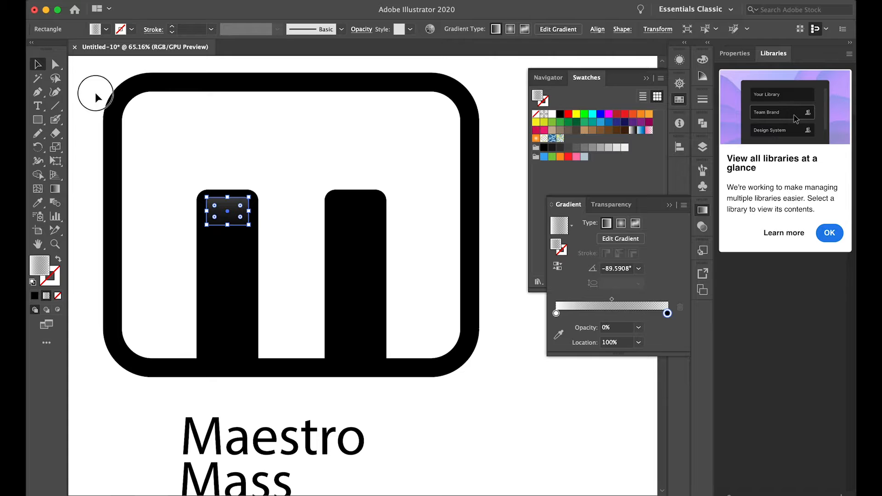
click(91, 91)
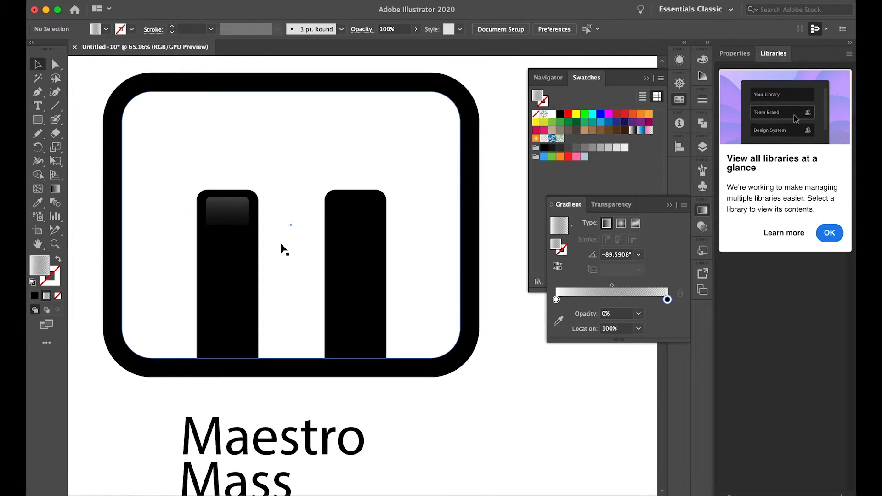
click(228, 216)
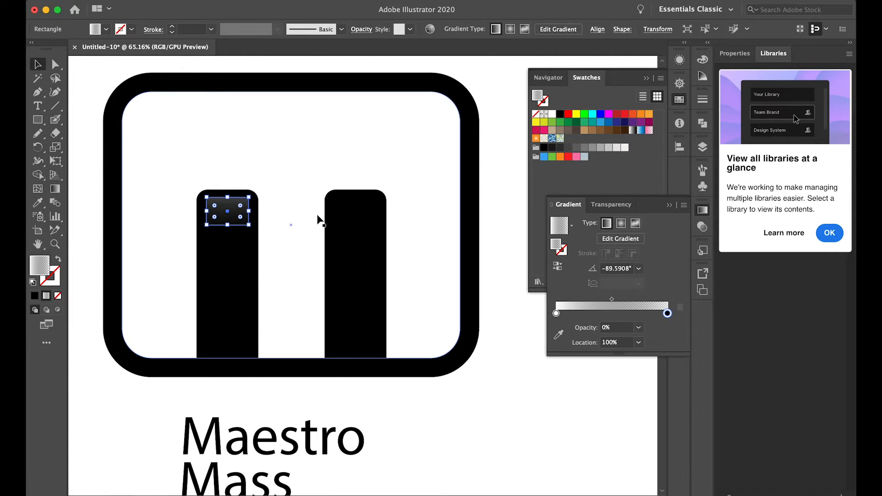
click(387, 406)
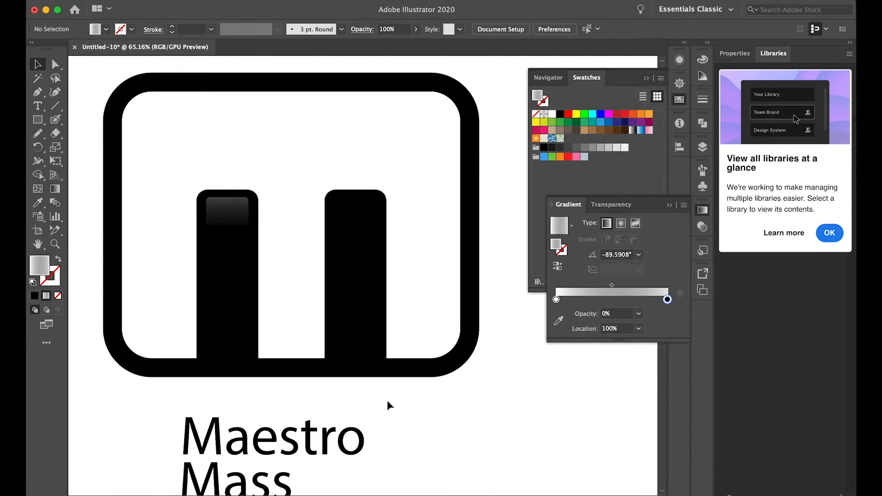
Step: Try moving the midpoint of the highlight's gradient to about 60%
click(227, 209)
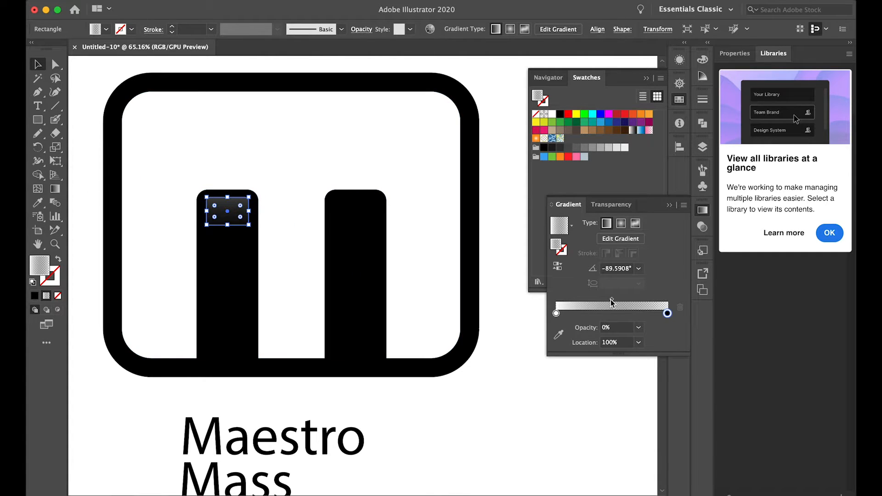
mouse_move(611, 301)
mouse_down()
mouse_move(635, 299)
mouse_move(624, 301)
mouse_up()
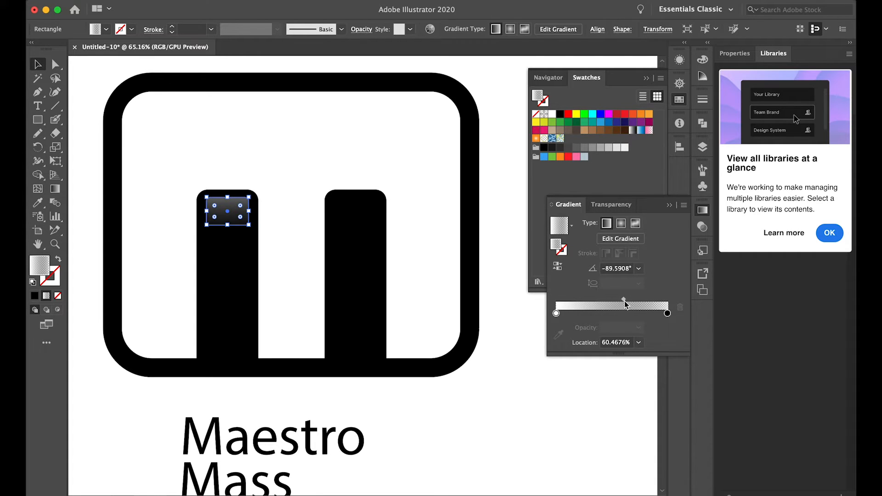
click(509, 422)
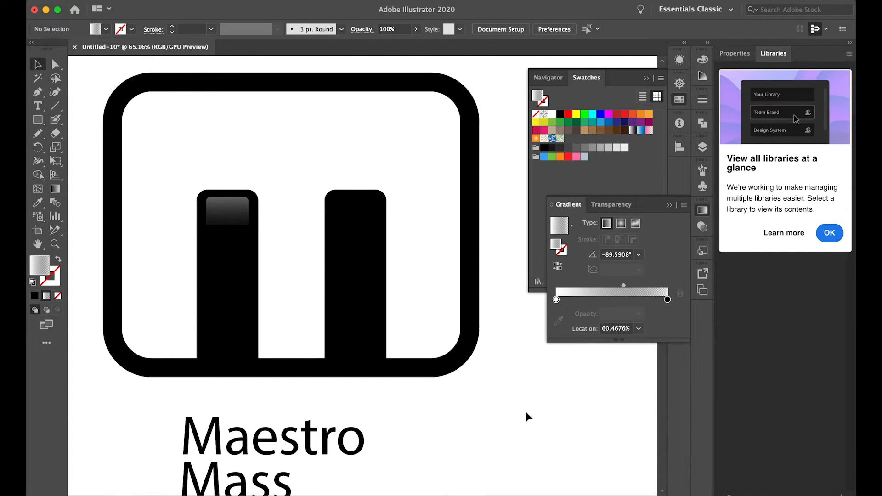
Step: Stretch the left key's highlight downward to about one and a half times its height and set its gradient midpoint to about 49.5%
click(228, 221)
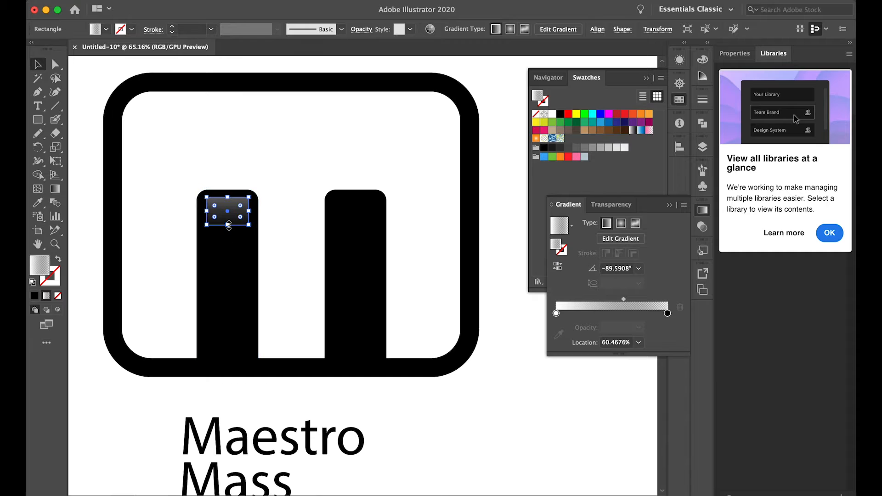
click(491, 409)
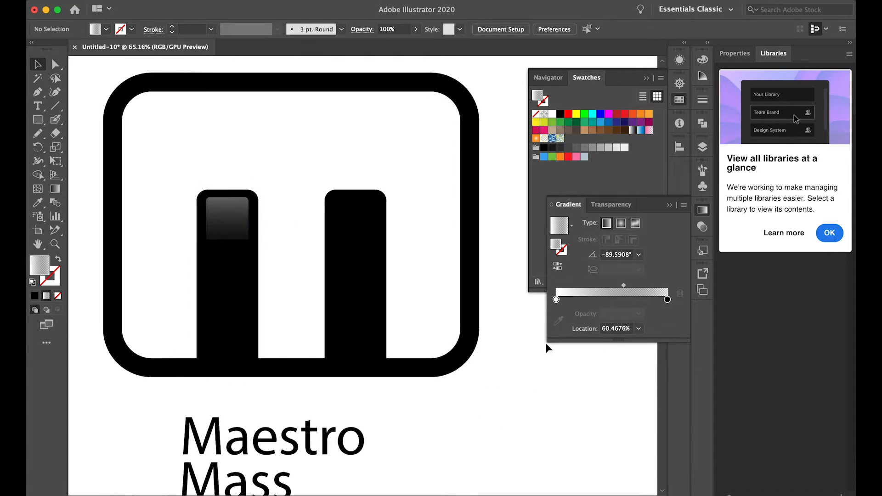
click(230, 211)
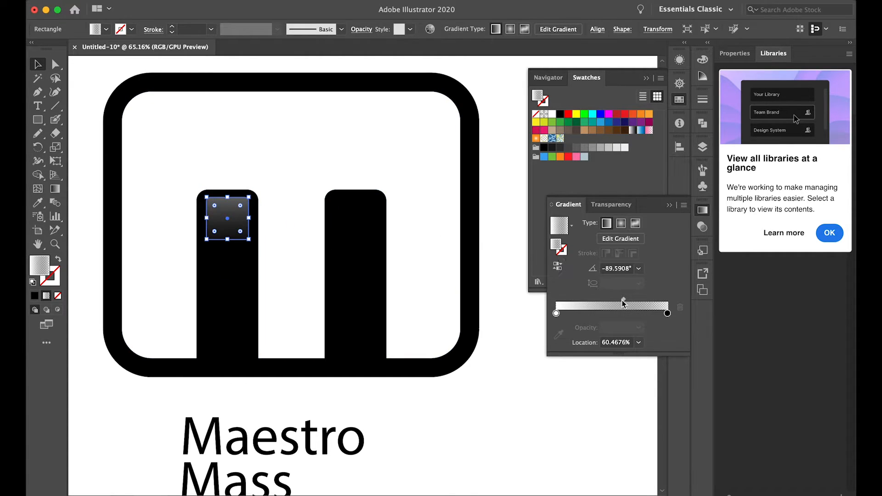
drag(624, 304, 611, 299)
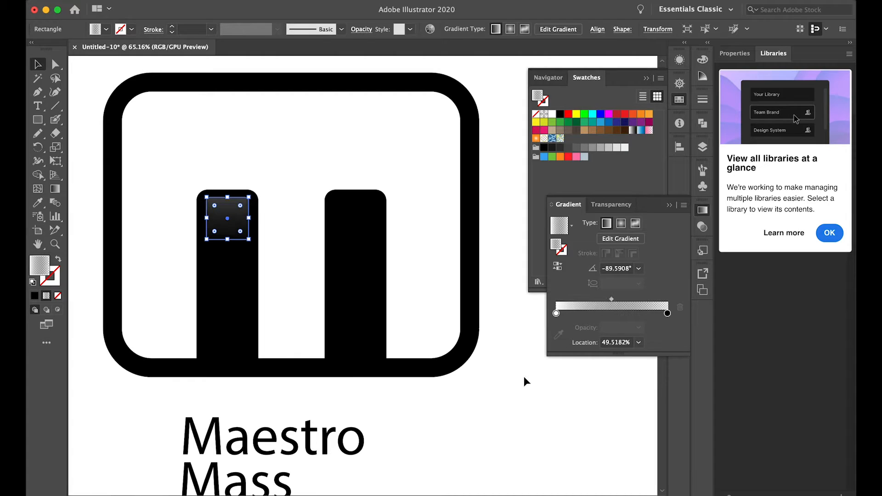
click(516, 381)
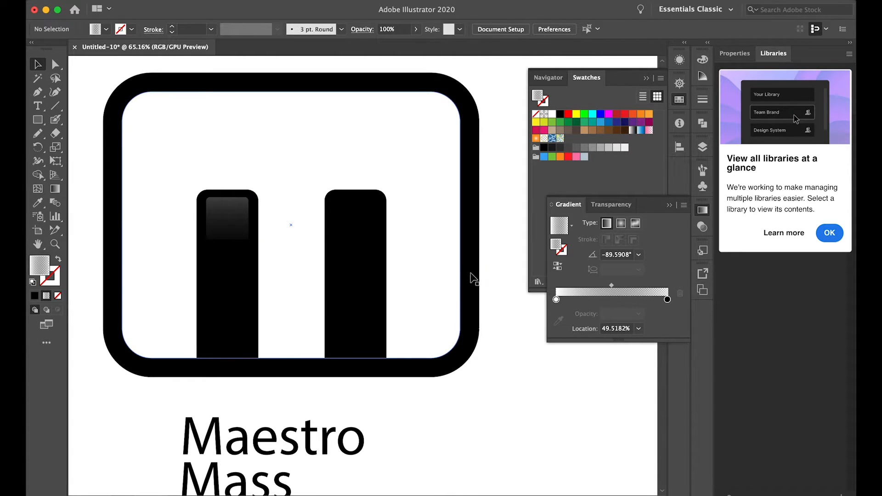
Step: Copy the gradient highlight from the left key to the matching place at the upper end of the right key
drag(222, 213, 354, 217)
click(436, 419)
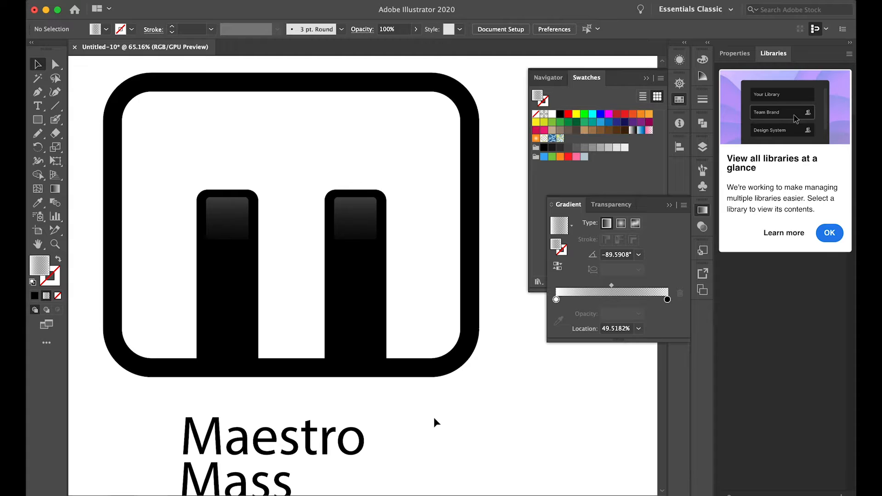
key(super+minus)
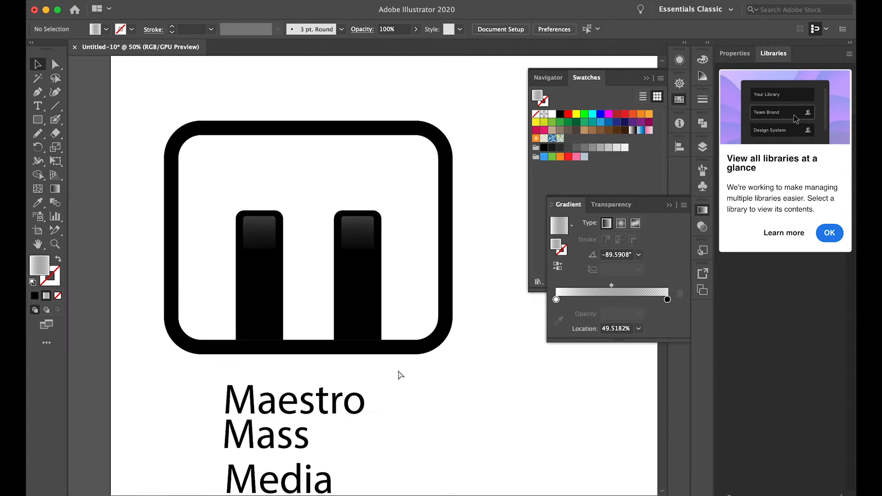
key(super+minus)
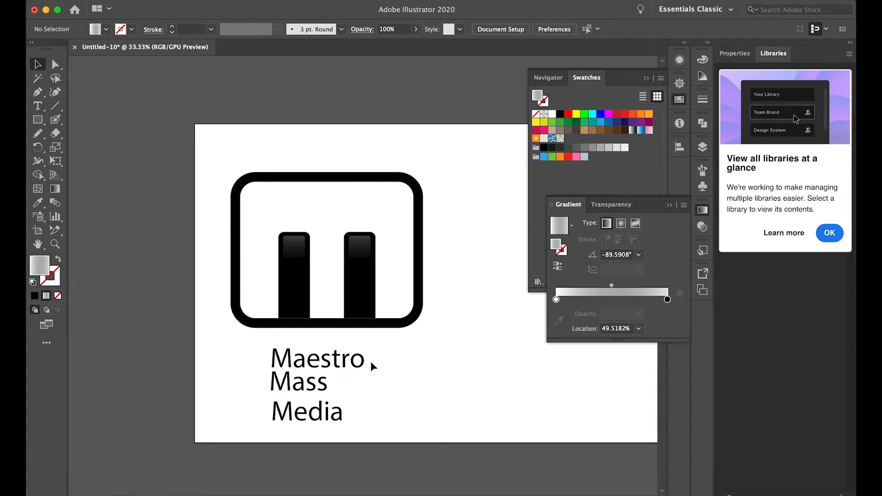
Step: Move the words Mass and Media together off the artboard, beyond its left edge
click(352, 363)
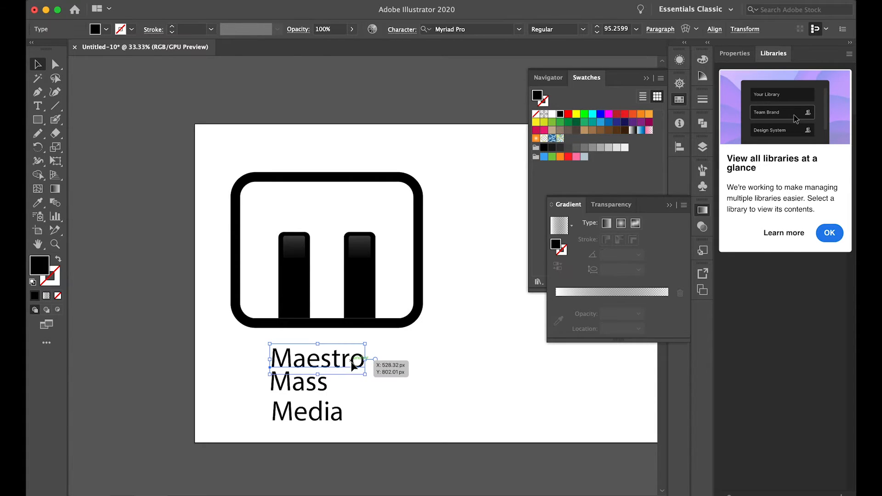
click(296, 386)
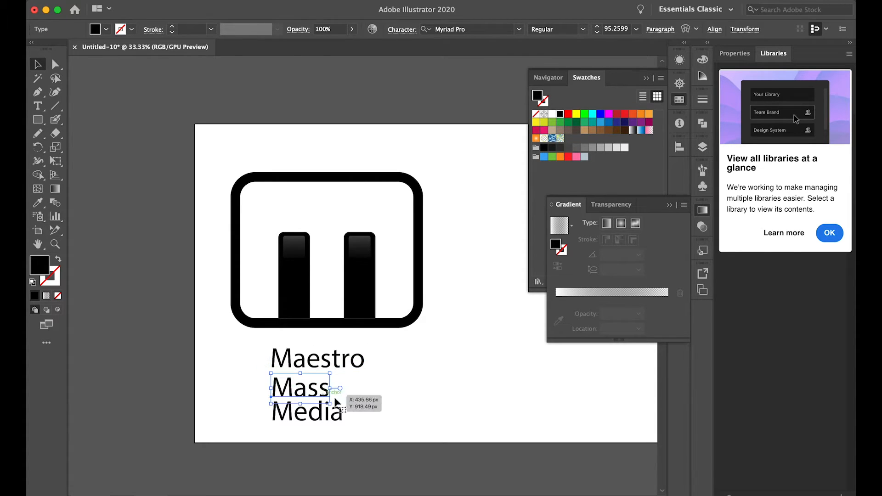
shift+click(308, 415)
scroll(404, 377, right, 2)
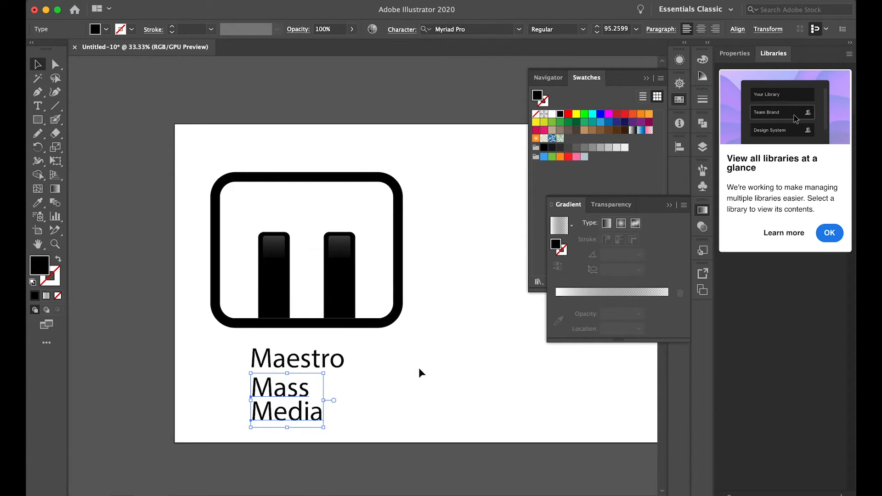
drag(314, 391, 155, 409)
Step: Enlarge the word Maestro to about 172 pt beneath the symbol and change its initial to a lowercase m
drag(292, 366, 256, 367)
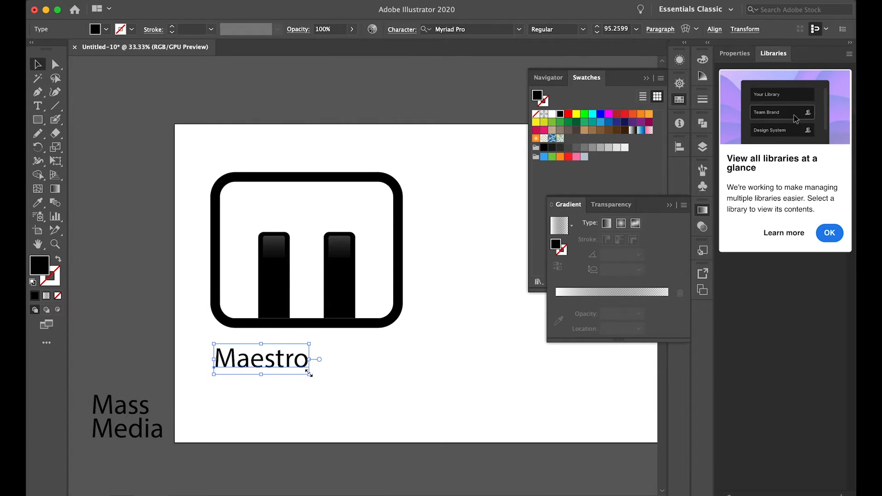
drag(311, 375, 339, 363)
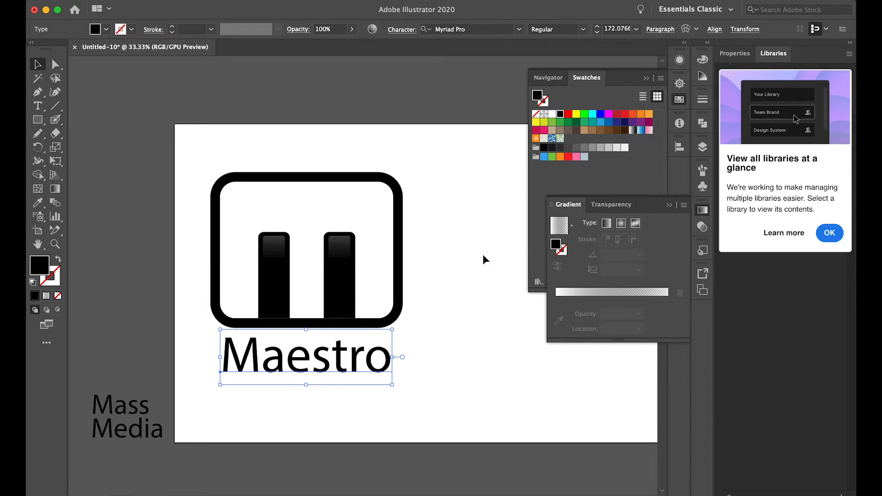
double_click(272, 356)
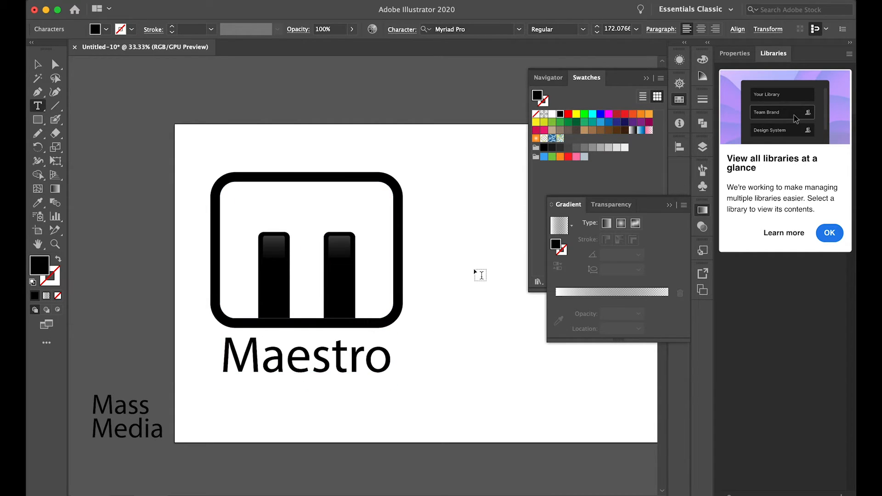
key(BackSpace)
text(m)
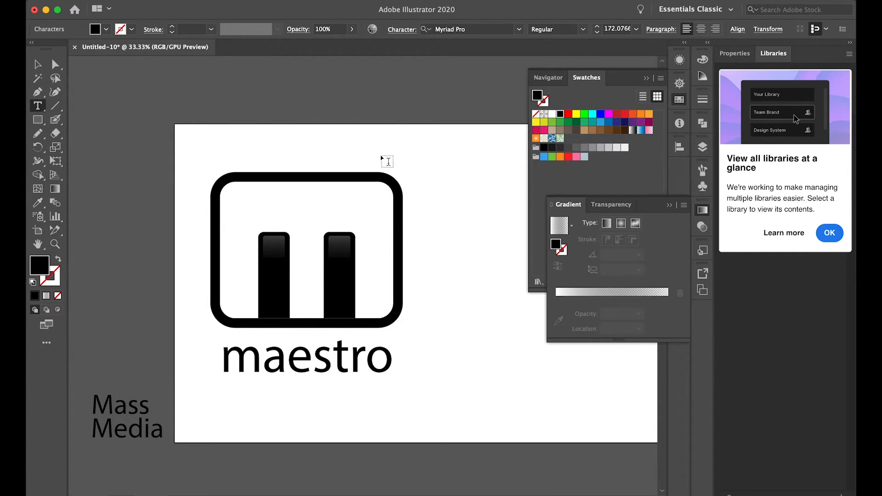
click(38, 65)
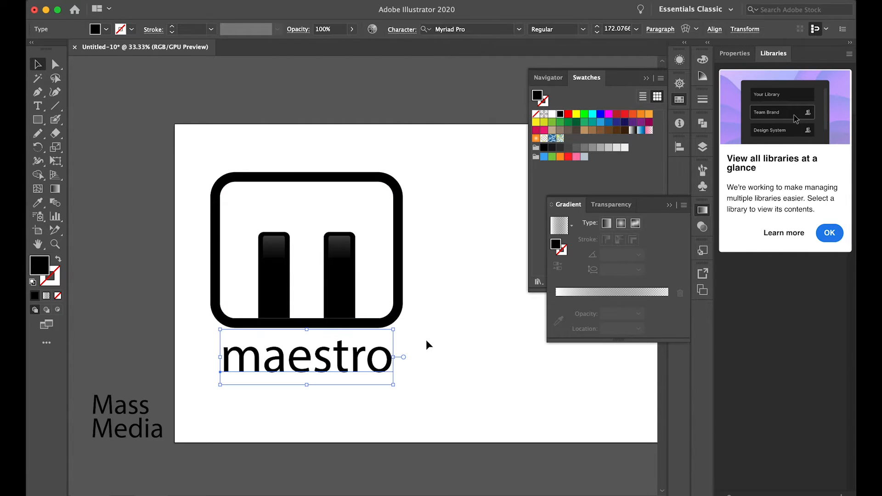
Step: Try the Gotham-Black font on the word maestro
click(519, 29)
click(548, 121)
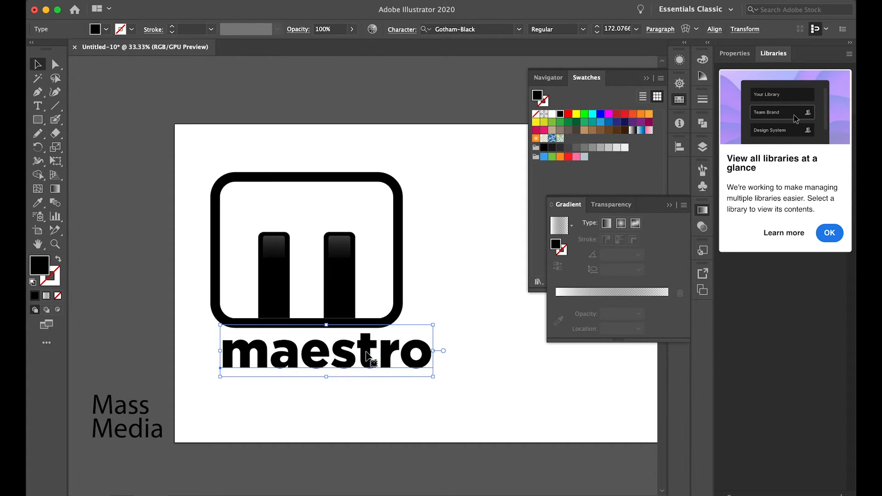
click(408, 31)
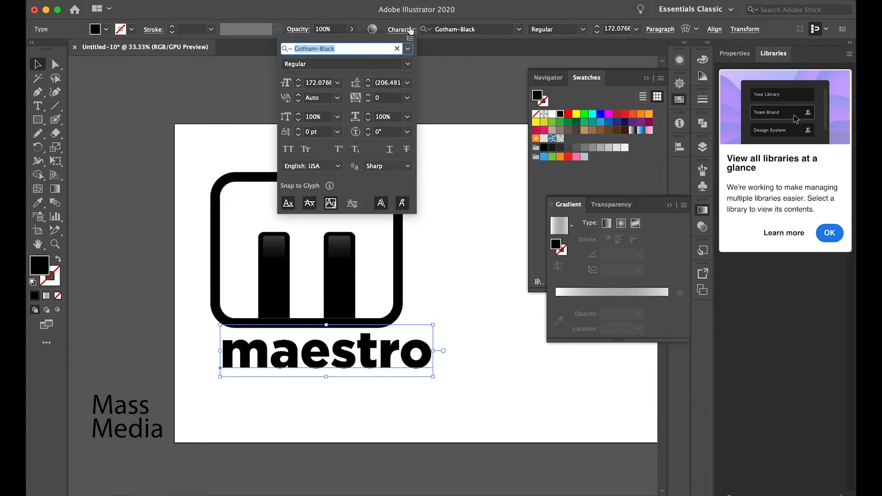
click(409, 31)
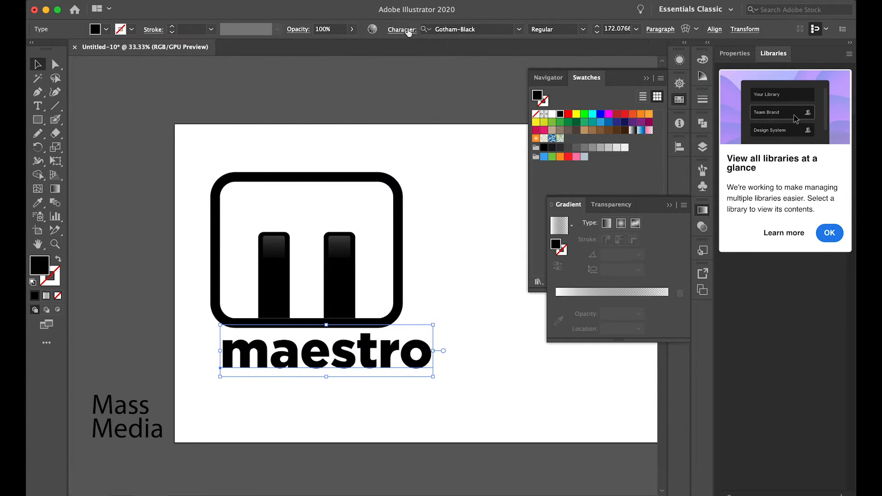
click(415, 30)
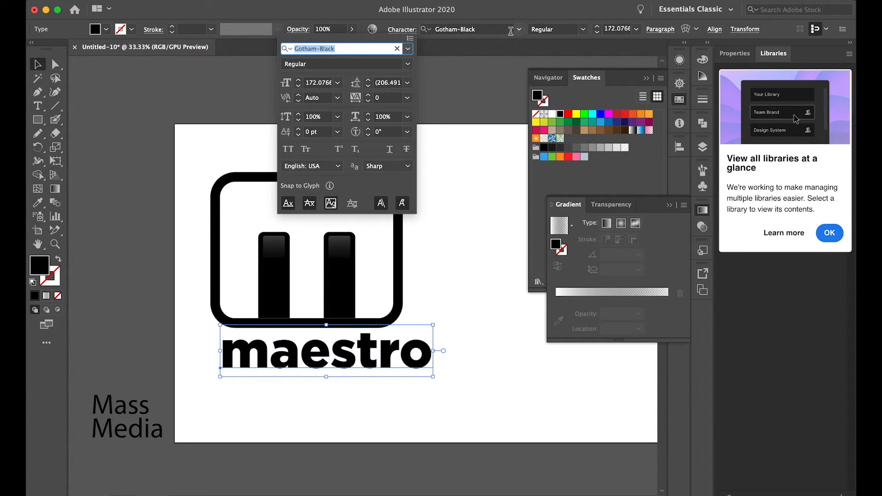
Step: Browse the font previews, including the active Adobe Fonts, and set the word maestro in Almaq Refined
click(519, 31)
click(519, 31)
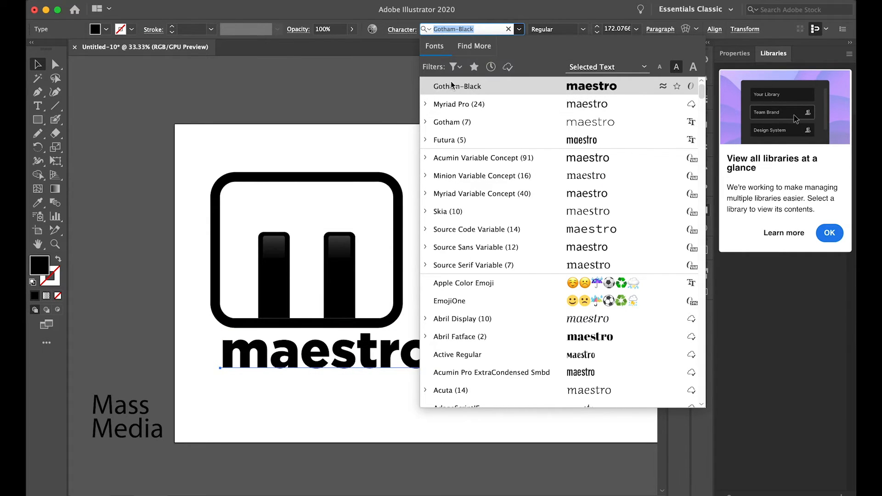
click(454, 68)
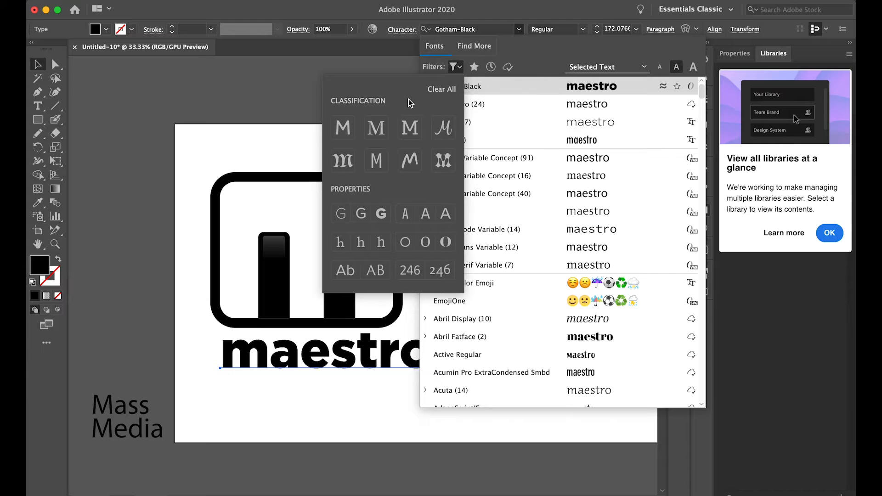
click(454, 67)
click(507, 67)
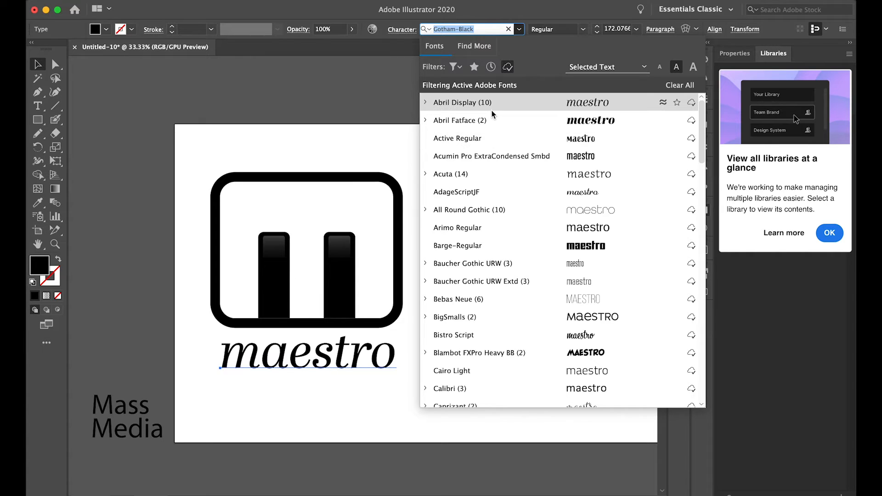
scroll(542, 131, down, 2)
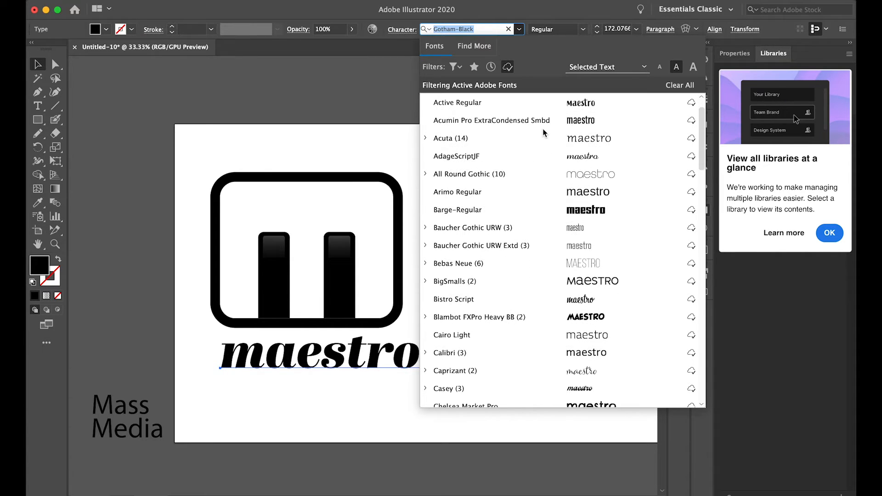
scroll(543, 133, down, 1)
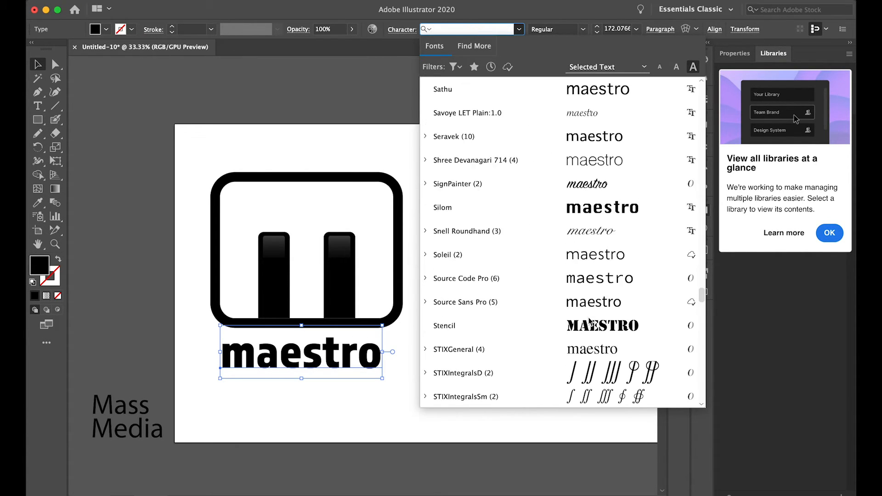
key(Escape)
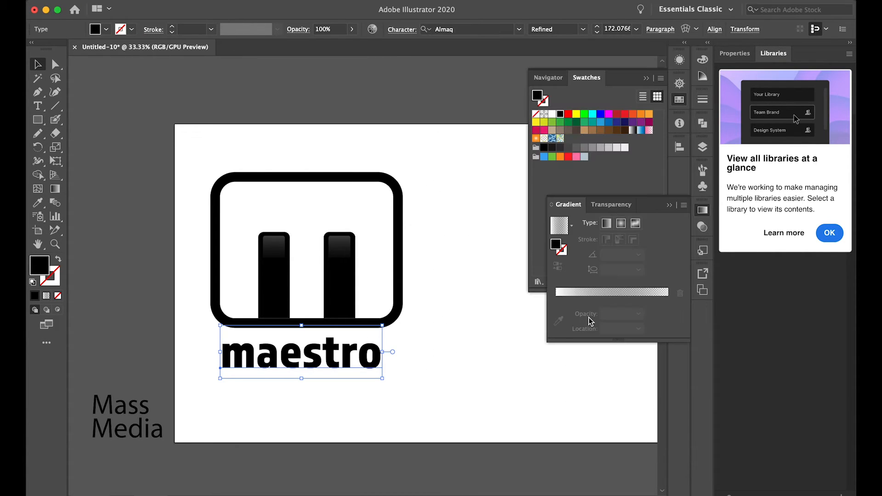
Step: Enlarge the word maestro to about 212 pt, starting near the left edge of the symbol's frame
click(424, 376)
click(339, 347)
mouse_move(386, 353)
mouse_down()
mouse_move(418, 354)
mouse_move(374, 358)
mouse_up()
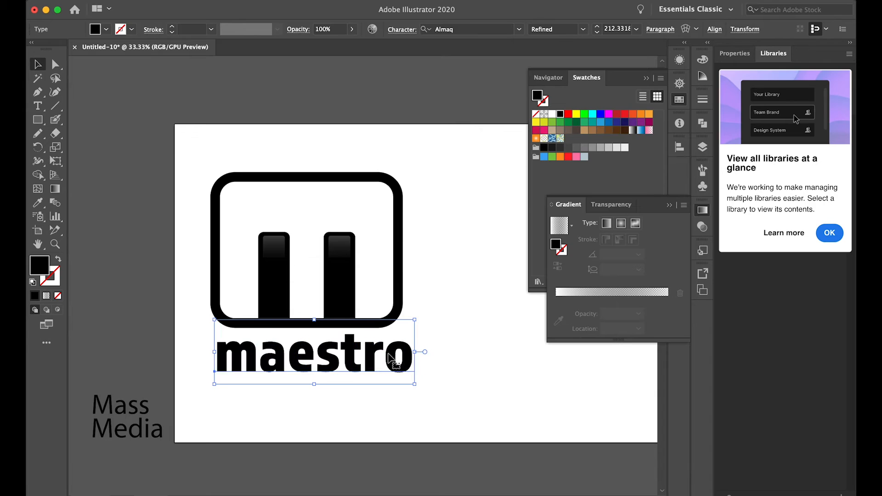
click(475, 353)
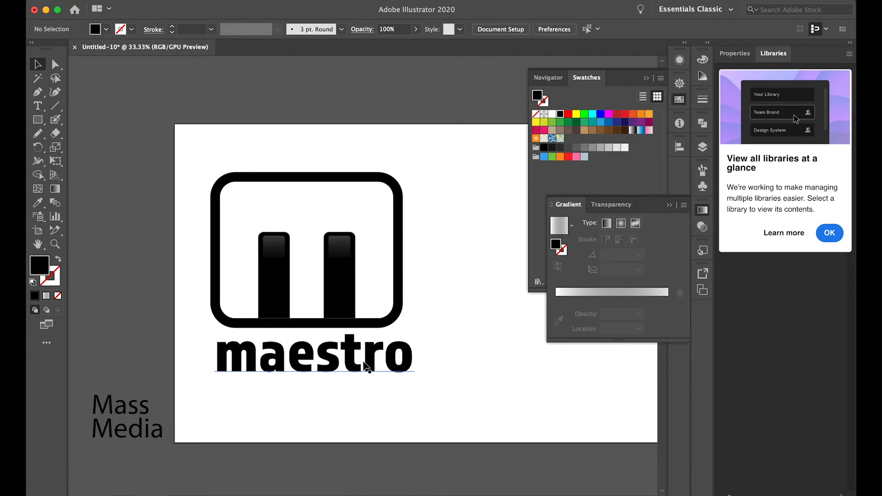
Step: Set the tracking of the word maestro to -25
double_click(266, 368)
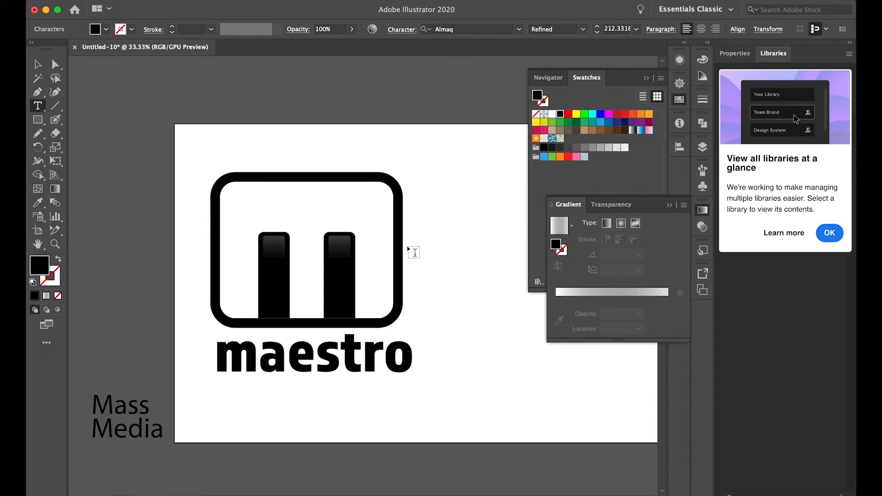
key(Escape)
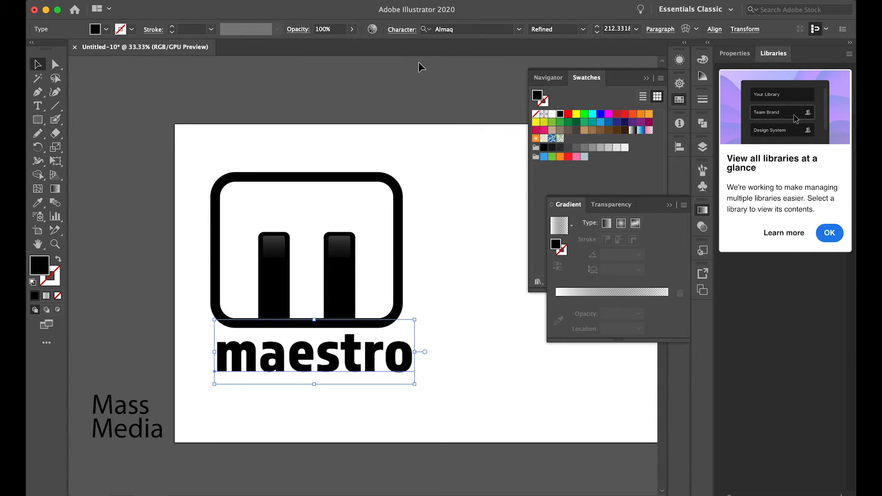
click(397, 32)
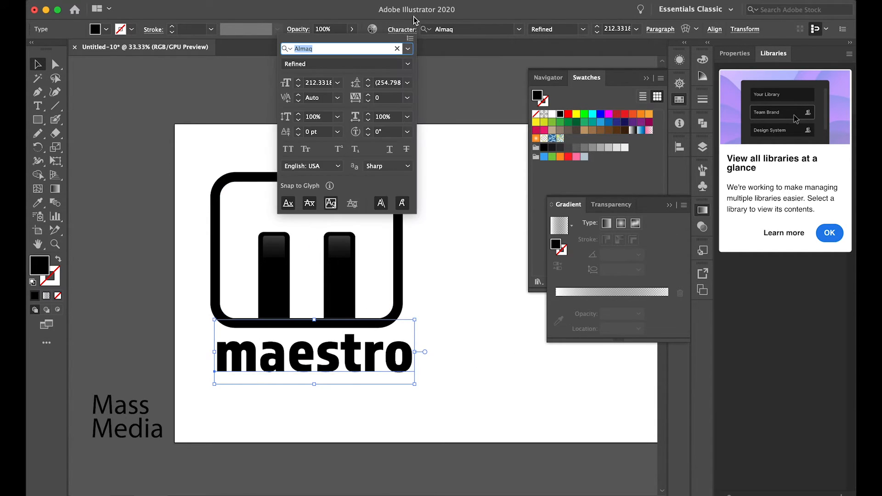
click(406, 99)
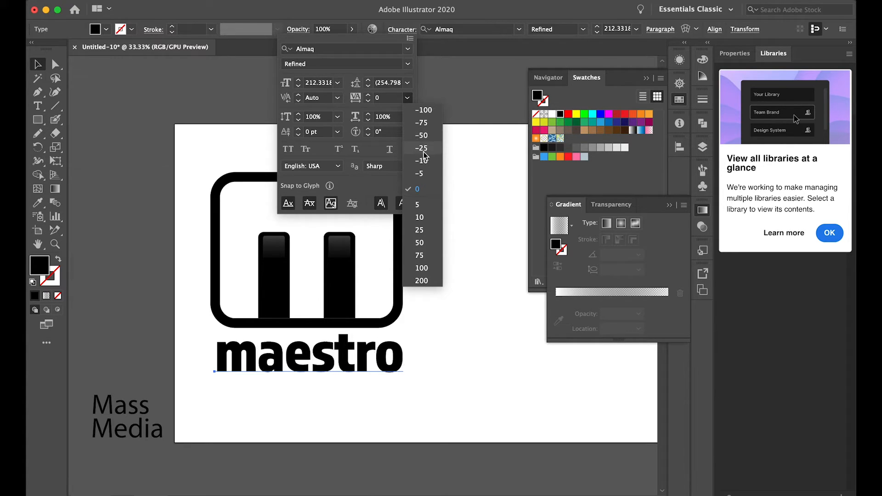
click(421, 148)
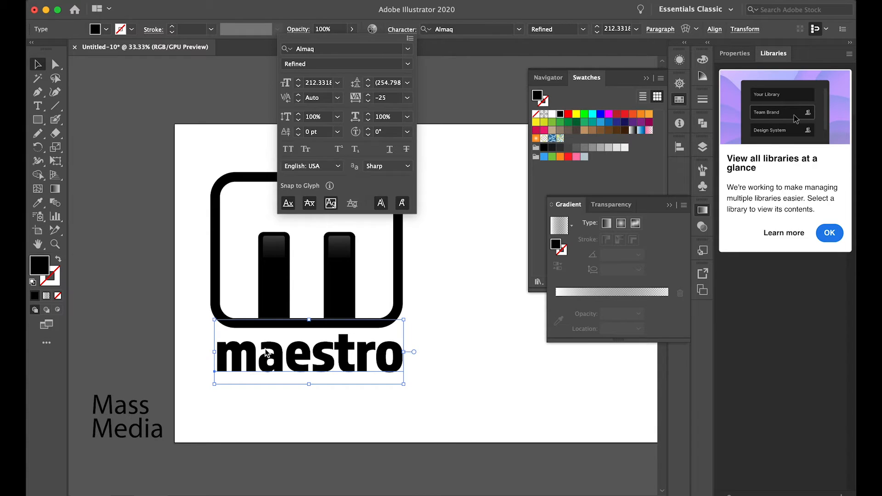
Step: Tighten the kerning between individual letters of maestro, including the e-s and a-e pairs
click(313, 365)
double_click(314, 364)
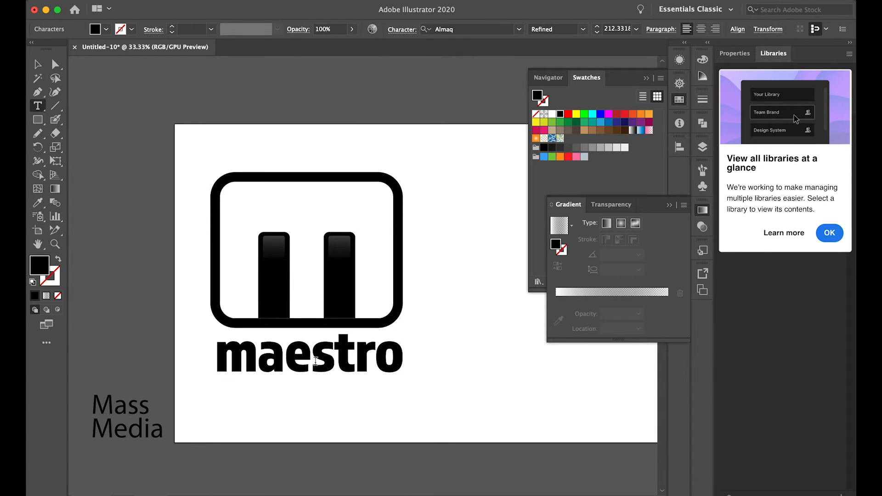
key(alt+Left)
key(alt+Left)
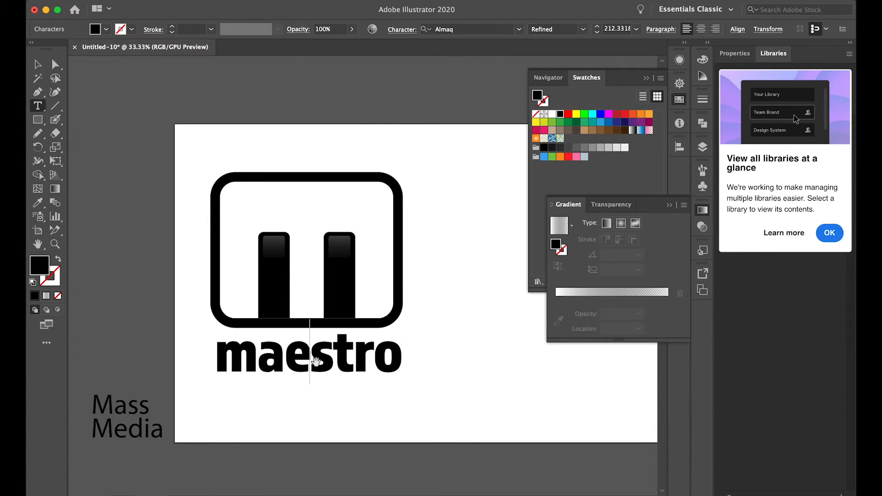
key(alt+Left)
key(alt+Left)
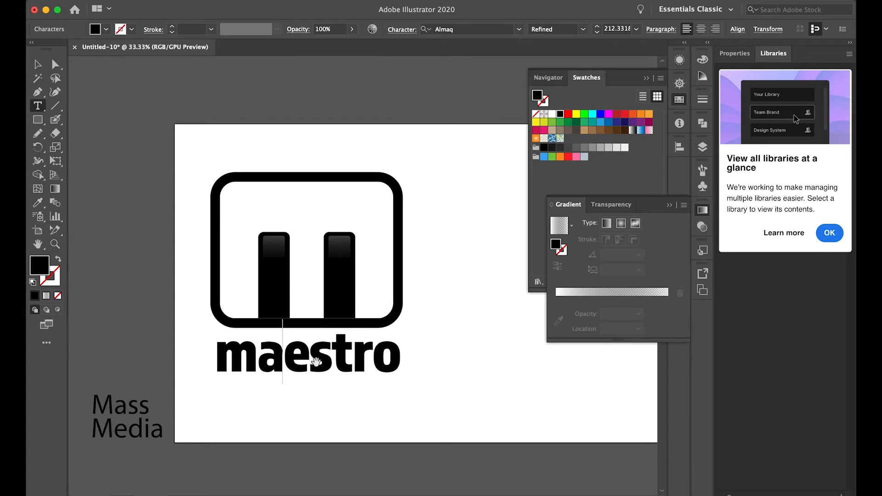
key(Left)
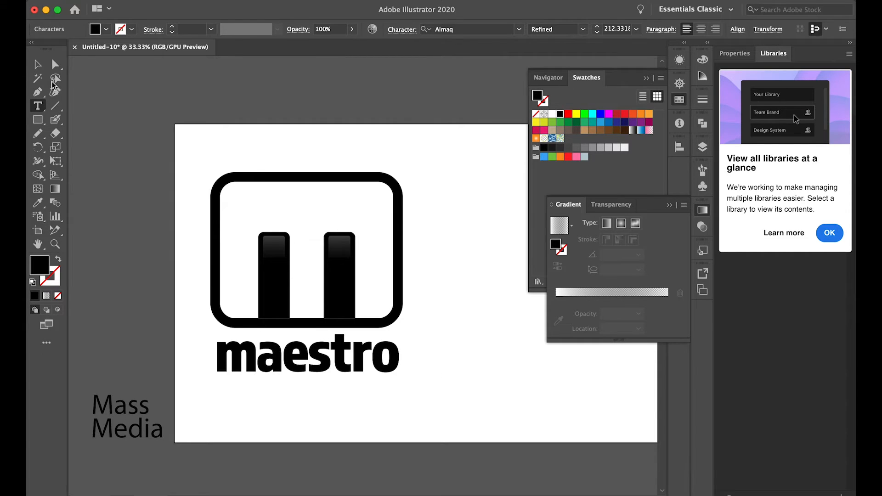
click(38, 69)
click(486, 388)
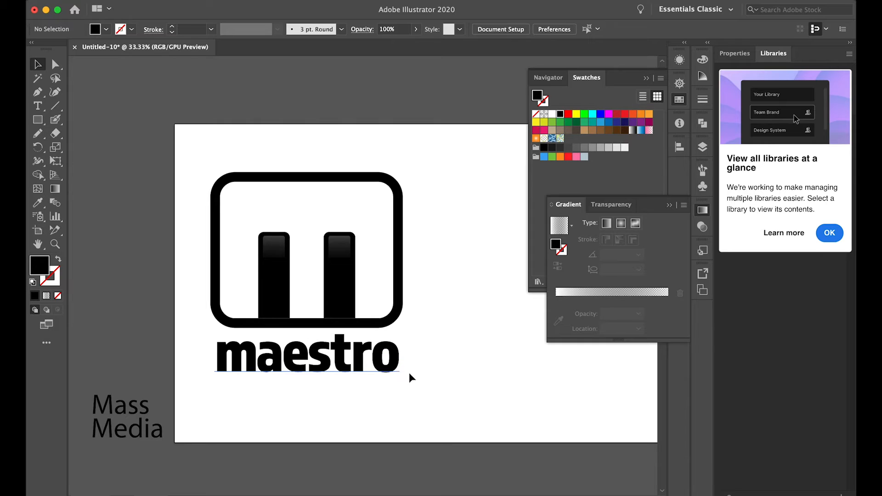
Step: Nudge the word maestro slightly right and up so it sits centred just beneath the symbol's frame
click(375, 363)
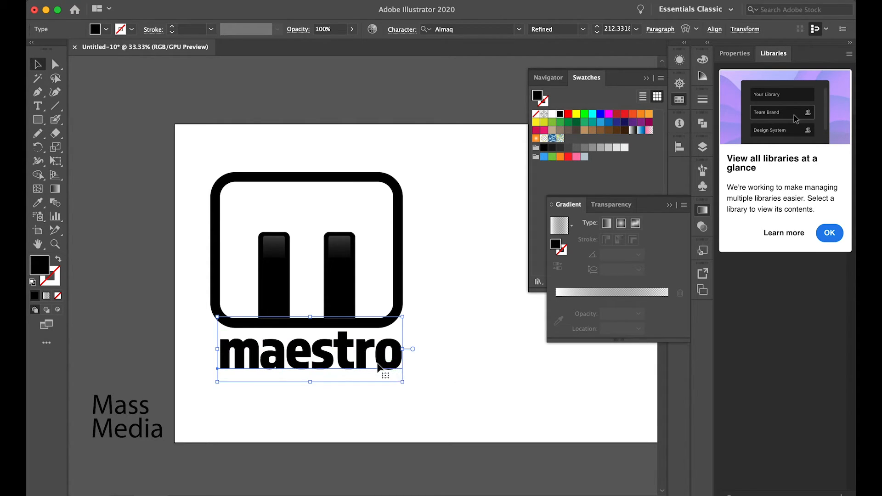
drag(378, 364, 372, 365)
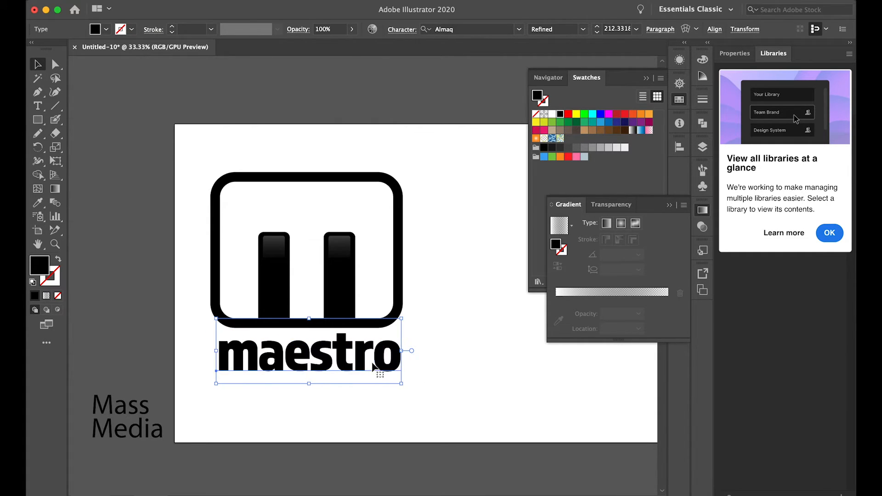
click(428, 386)
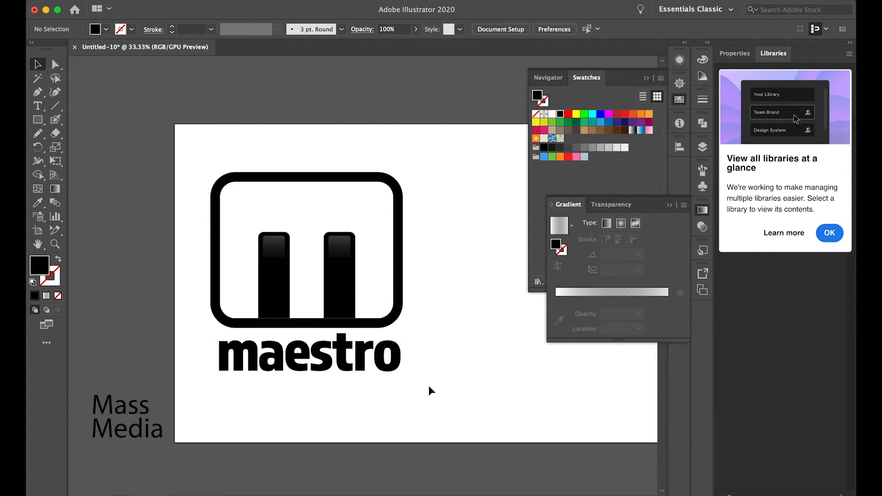
Step: Move the word Mass onto the artboard below maestro and extend its text to "Mass Media"
click(131, 414)
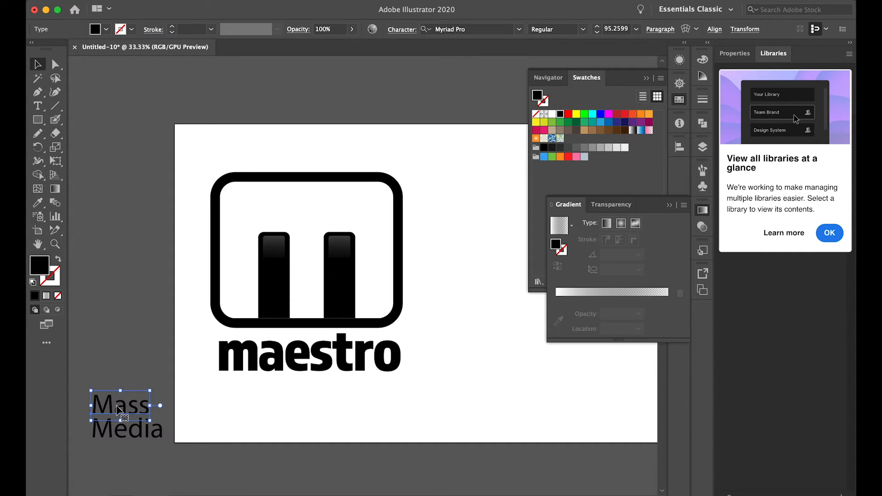
drag(119, 411, 269, 408)
key(t)
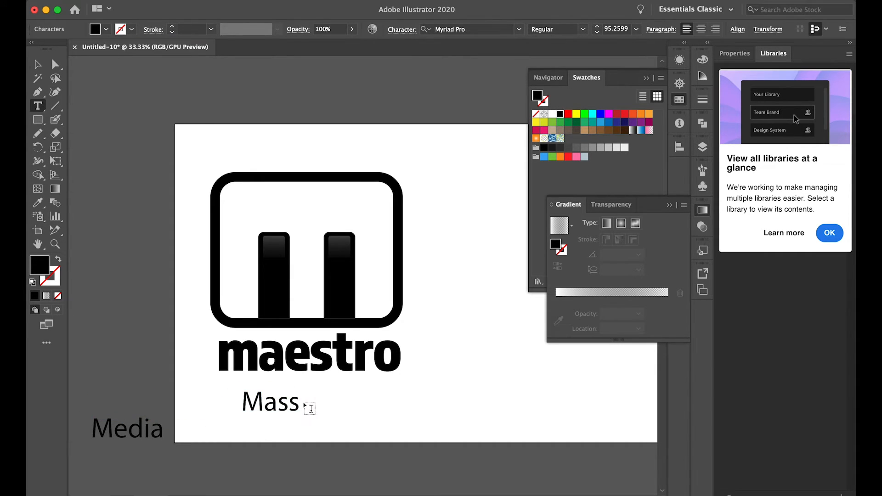
text(Media)
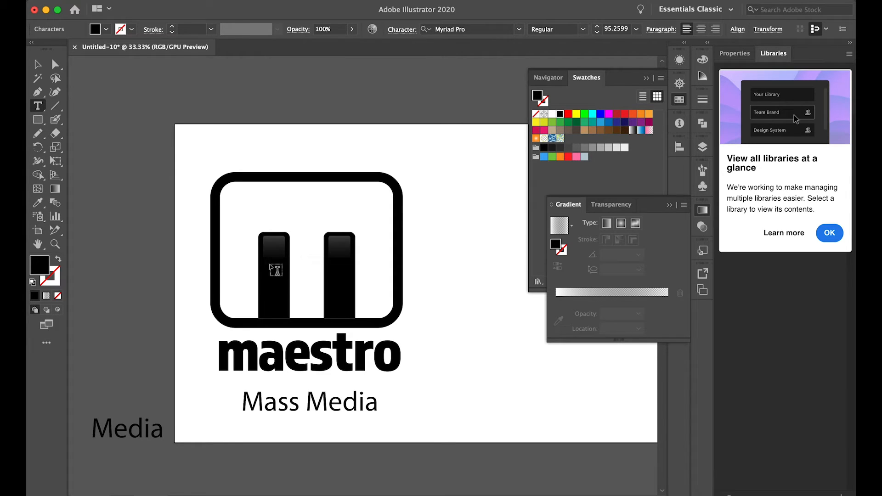
click(38, 64)
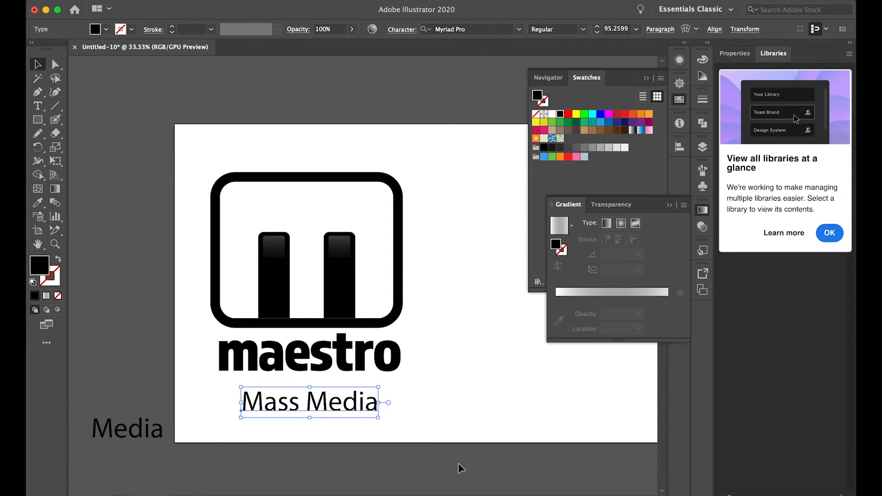
Step: Select all the text in the Mass Media line for editing
double_click(369, 404)
key(super+a)
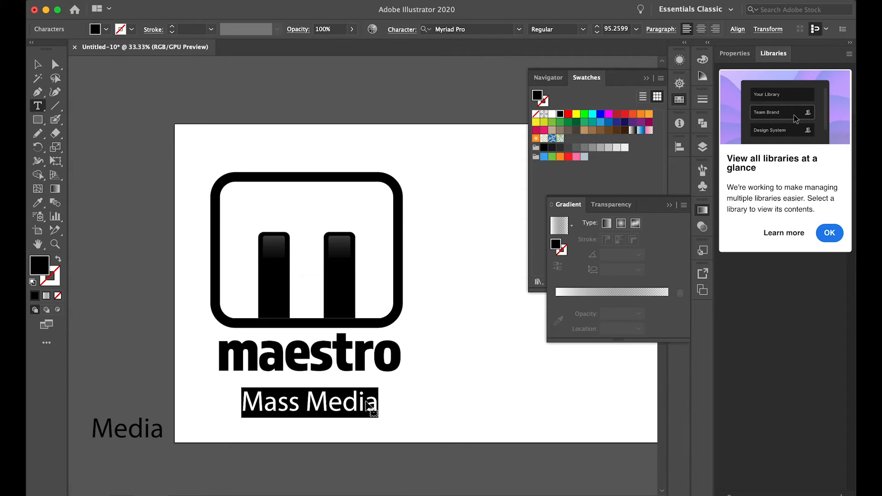